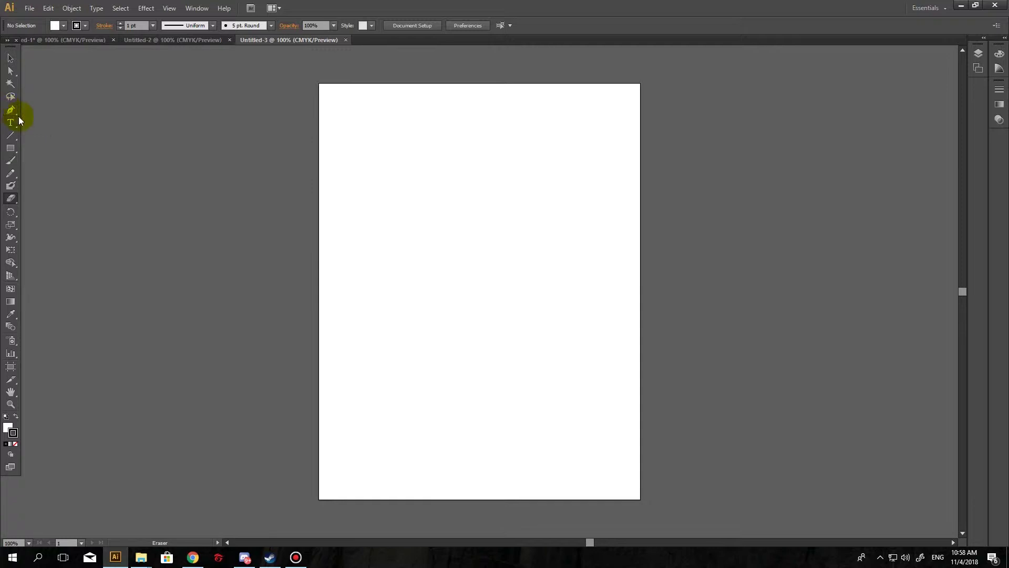
Close Untitled-2 and Untitled-3, then close Untitled-1, which prompts to save.
left_click(230, 40)
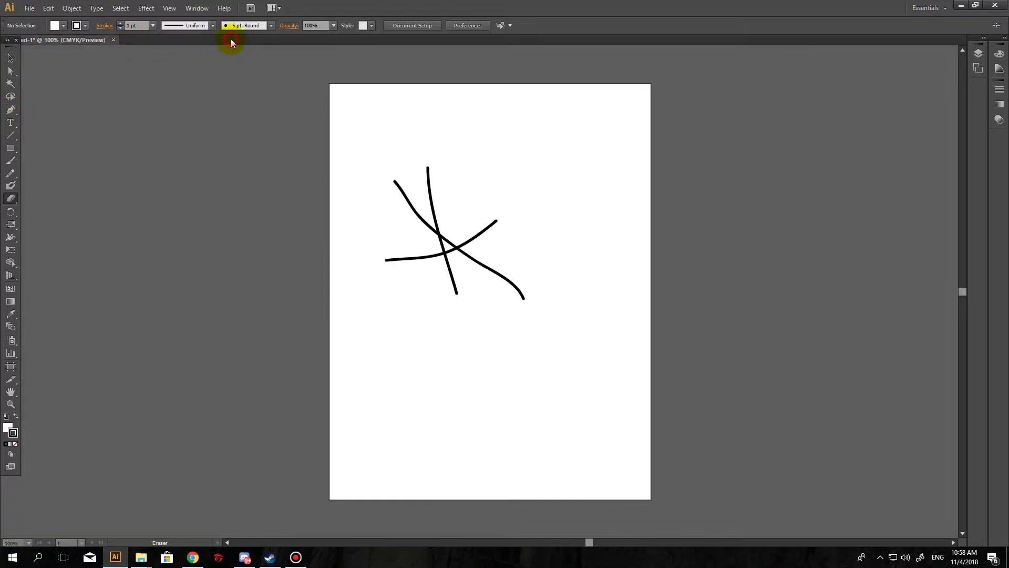
left_click(113, 41)
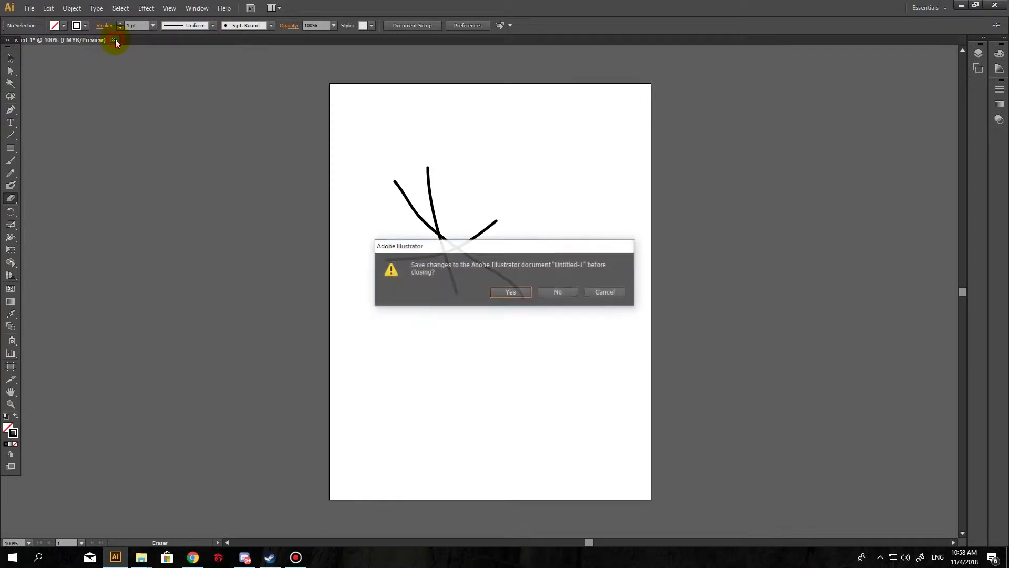
Discard Untitled-1 unsaved and create a new Letter 612×792 pt document, Untitled-4.
left_click(569, 292)
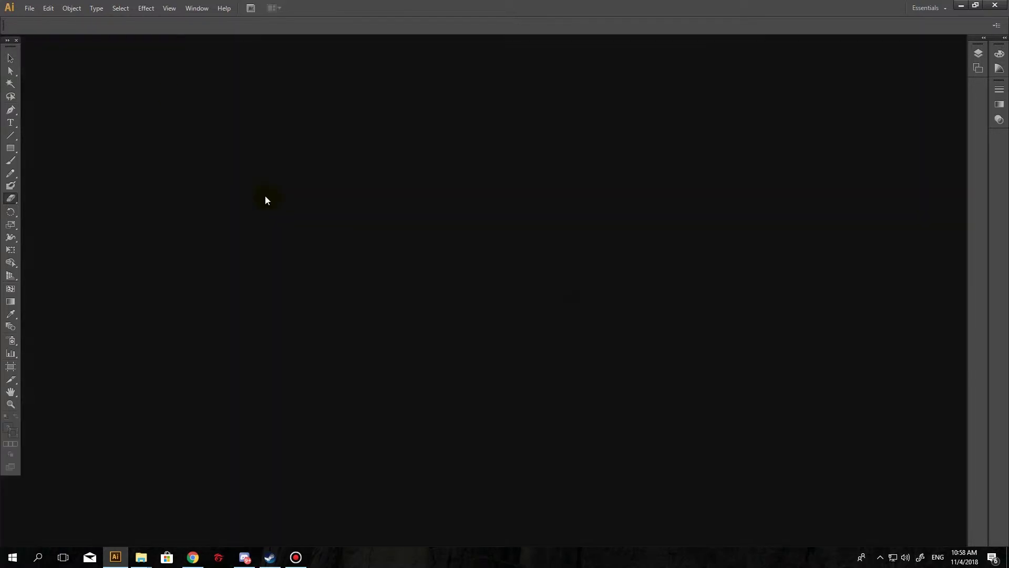
left_click(25, 6)
left_click(40, 19)
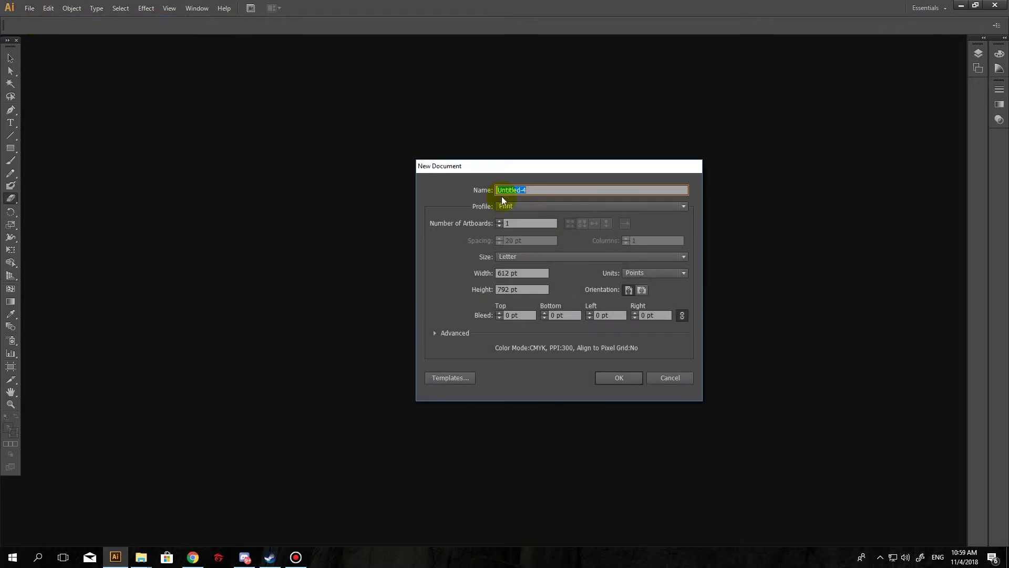
left_click_drag(488, 169, 505, 166)
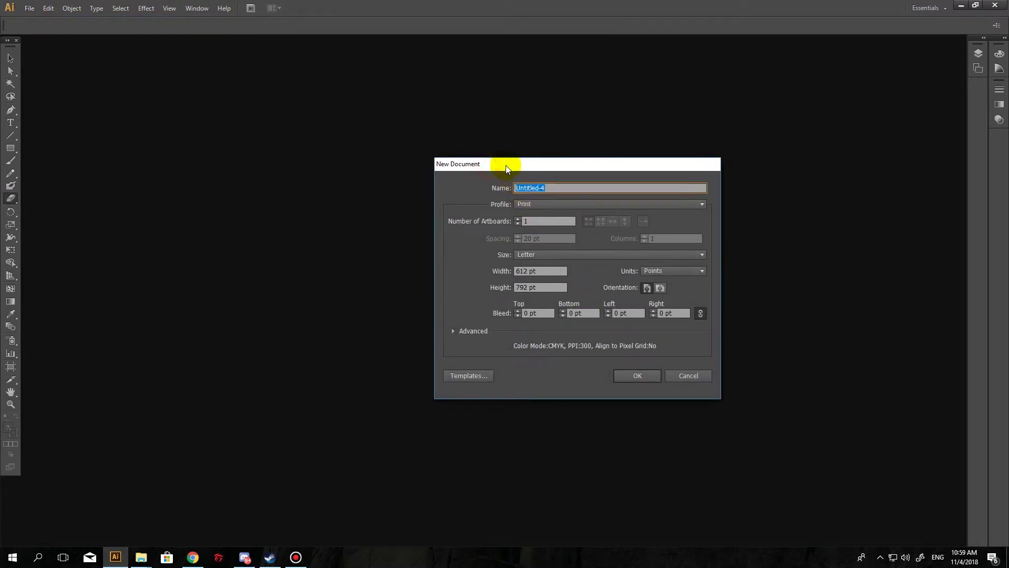
left_click(637, 377)
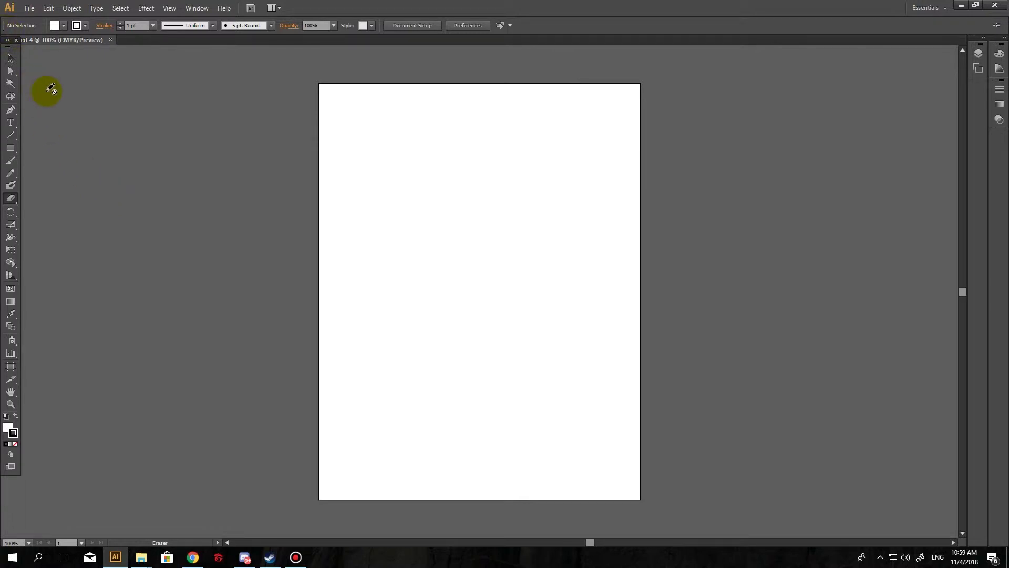
left_click(30, 6)
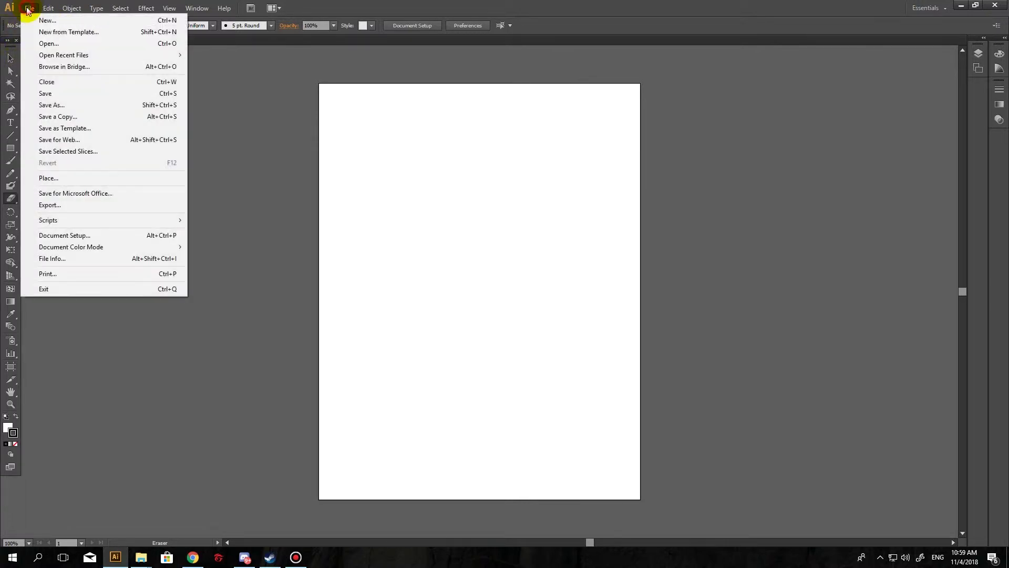
Open hhh.png from the Desktop as its own document.
left_click(53, 47)
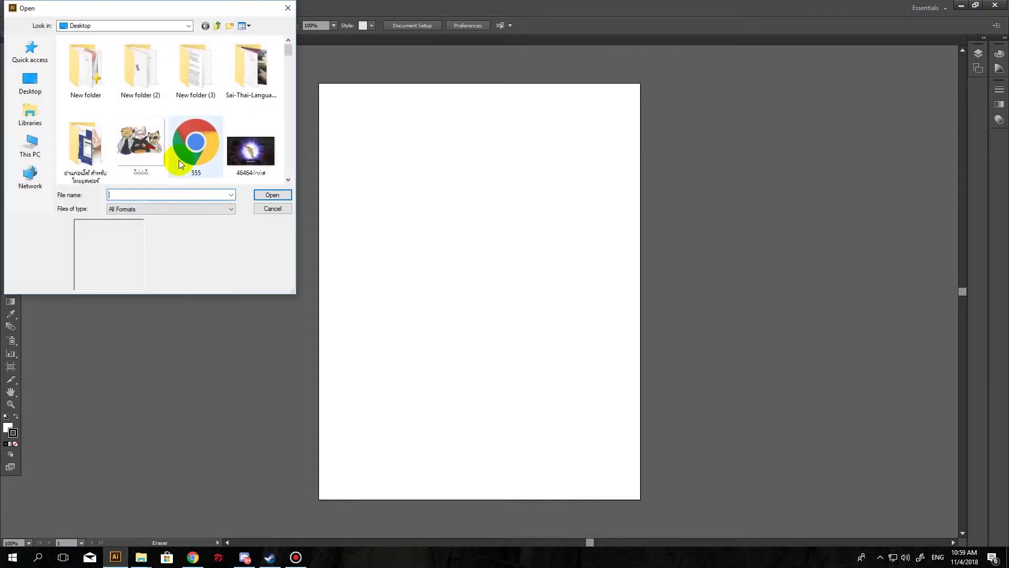
scroll(128, 120, "down", 2)
scroll(153, 122, "down", 2)
scroll(153, 122, "down", 2)
scroll(153, 125, "down", 2)
scroll(155, 121, "up", 2)
scroll(157, 122, "down", 1)
left_click(142, 119)
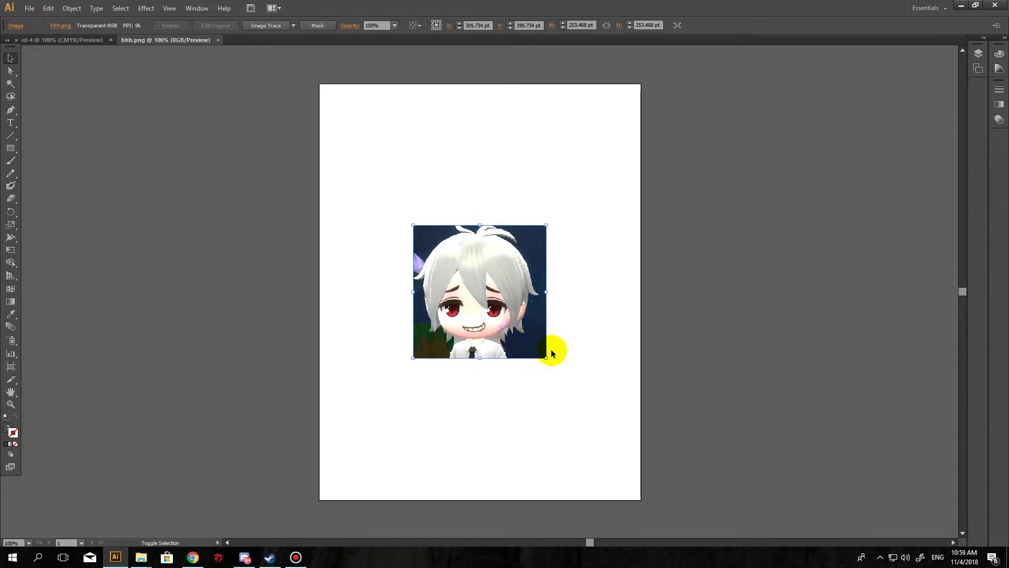
Proportionally scale the hhh.png image up to about 375 pt square and re-centre the view.
left_click_drag(546, 358, 602, 396)
key("ctrl+shift+a")
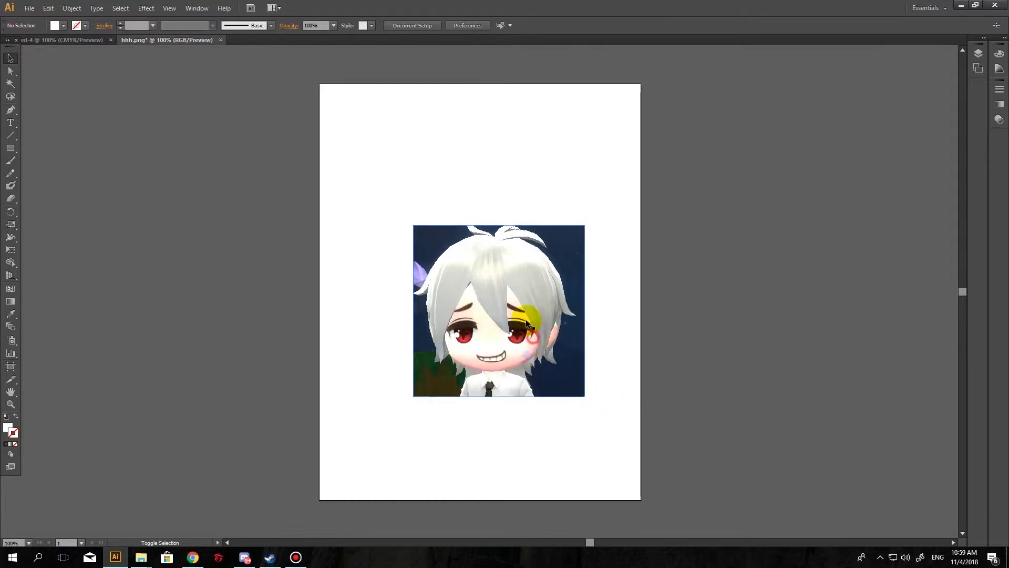
left_click(577, 394)
left_click_drag(584, 396, 612, 430)
mouse_move(506, 354)
left_mouse_down()
mouse_move(451, 293)
mouse_move(538, 384)
mouse_move(458, 343)
mouse_move(539, 360)
left_mouse_up()
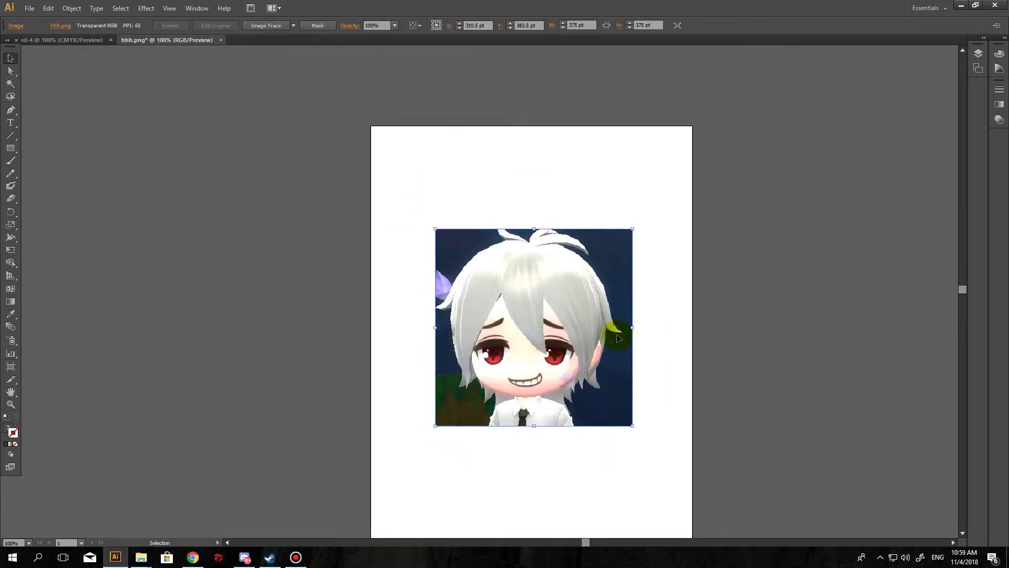
left_click(197, 8)
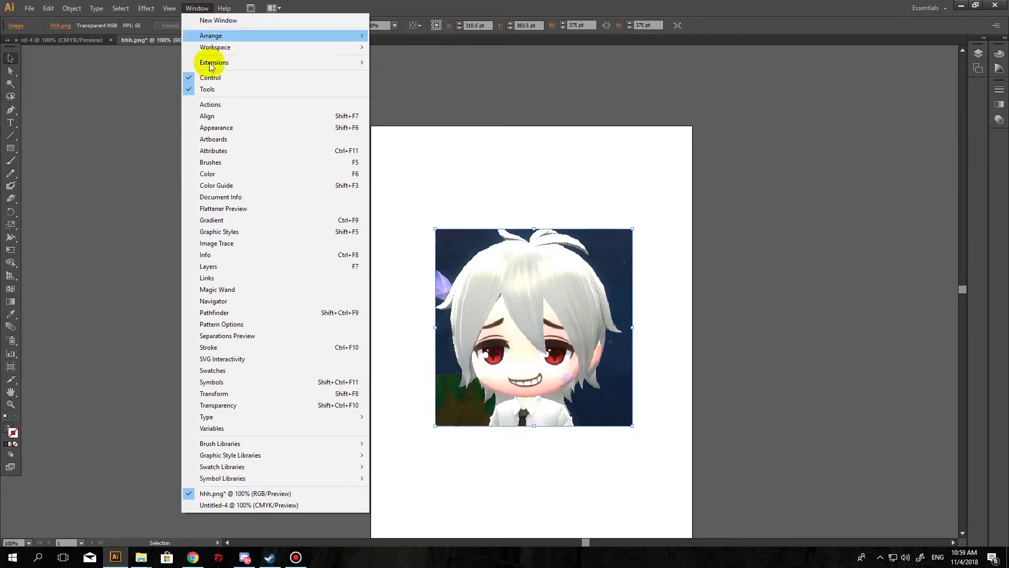
Create Layer 2 above the image layer, lock Layer 1, and make Layer 2 active.
left_click(252, 268)
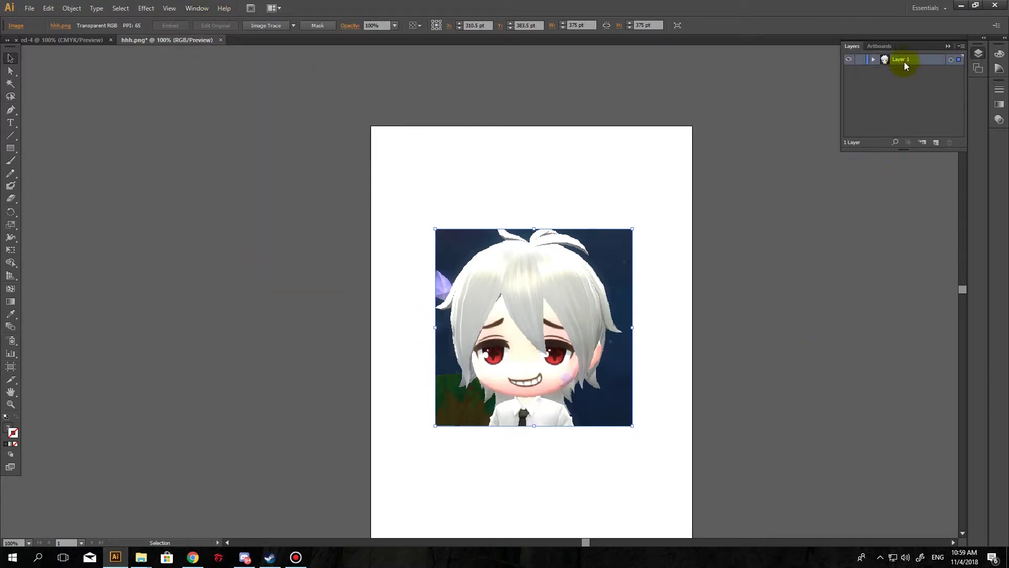
left_click_drag(916, 47, 923, 263)
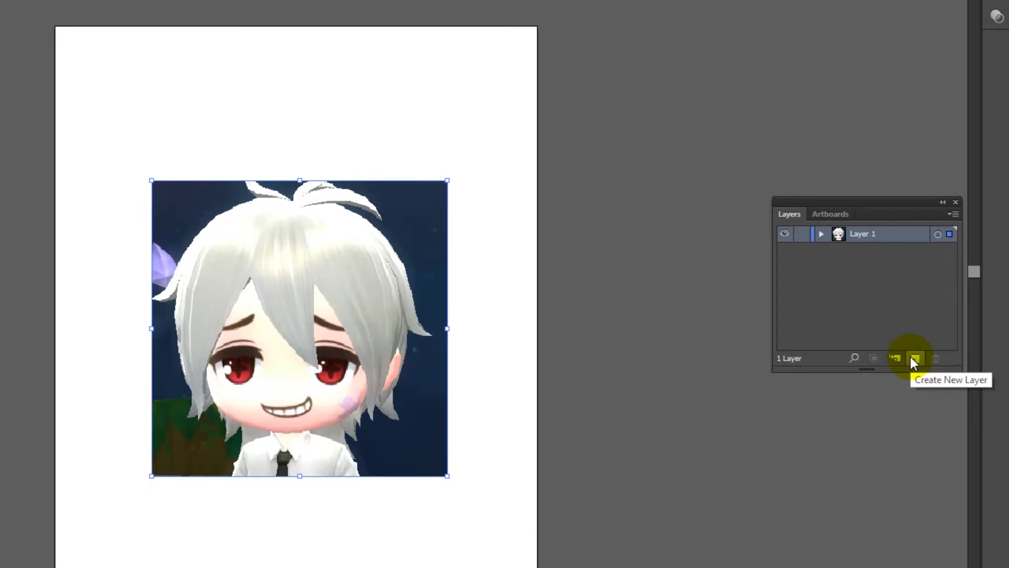
left_click(944, 348)
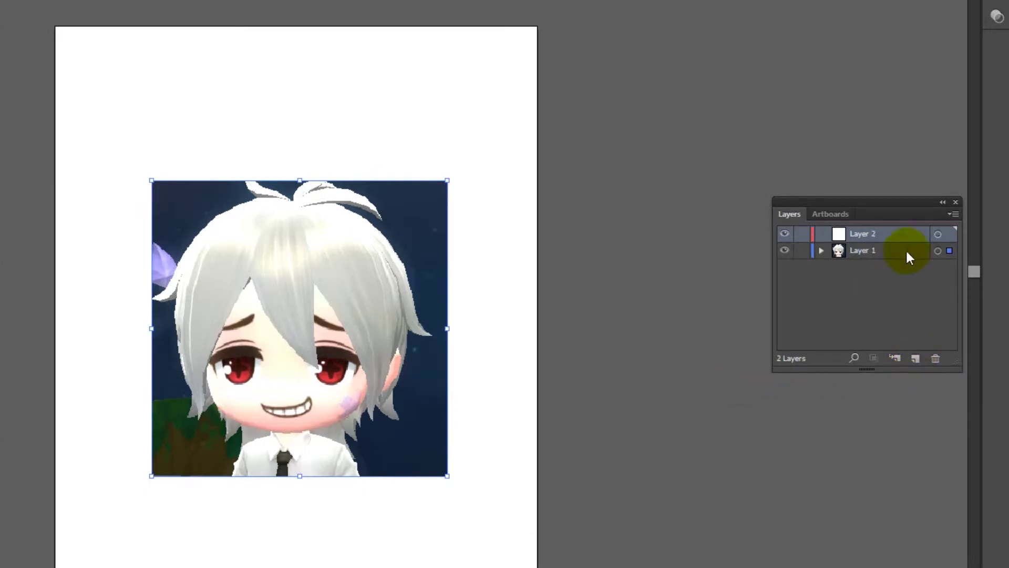
left_click(874, 251)
left_click(801, 252)
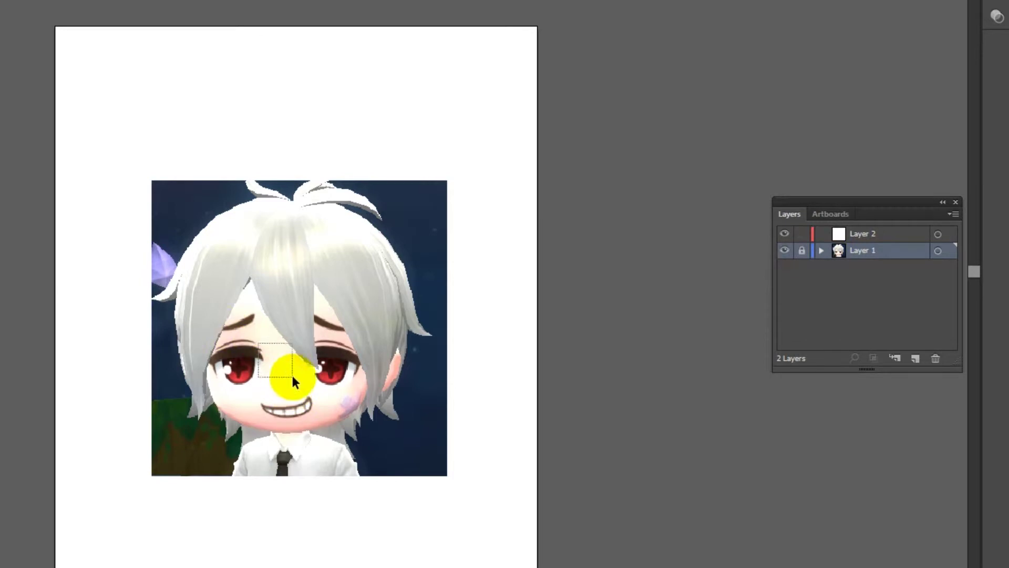
left_click(861, 236)
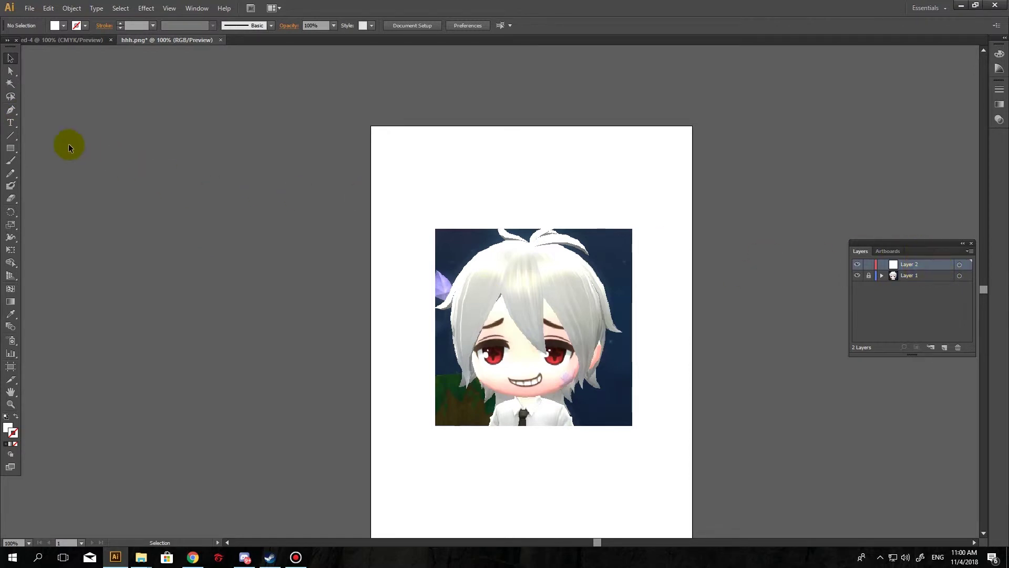
left_click(13, 113)
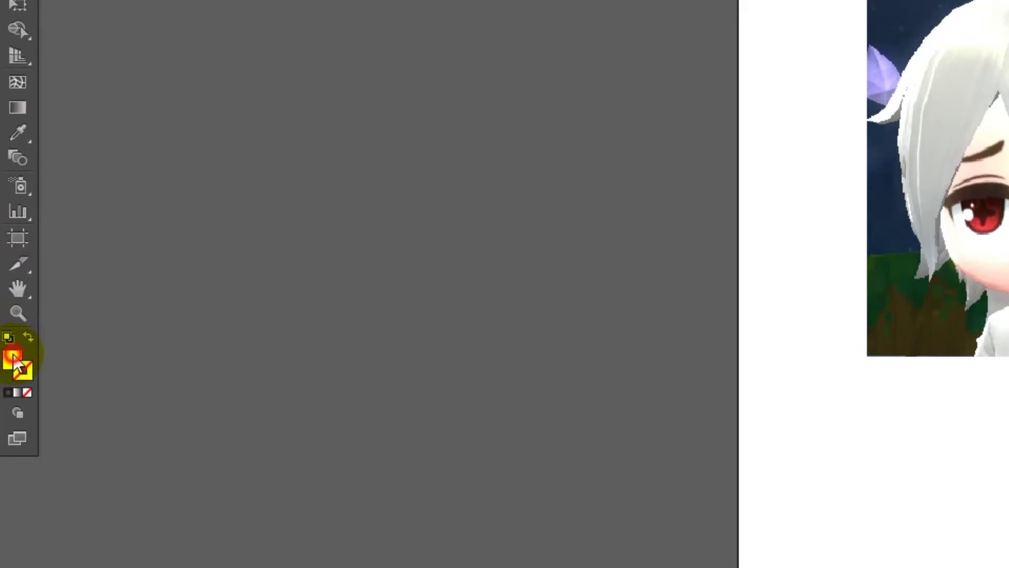
Set the Pen's fill to None and its stroke colour to black.
double_click(9, 427)
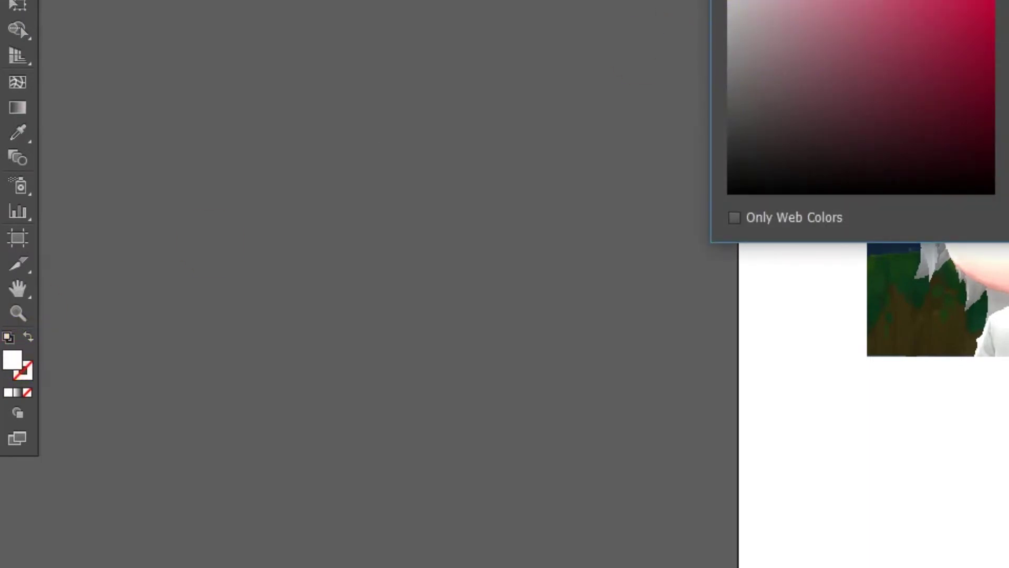
key("Return")
left_click(26, 393)
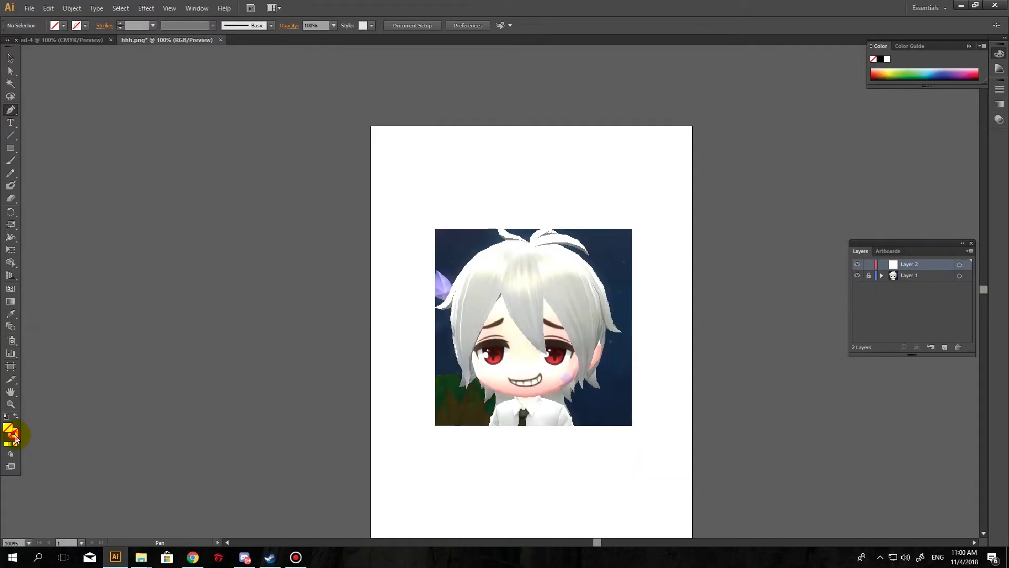
double_click(15, 438)
left_click_drag(451, 243, 368, 347)
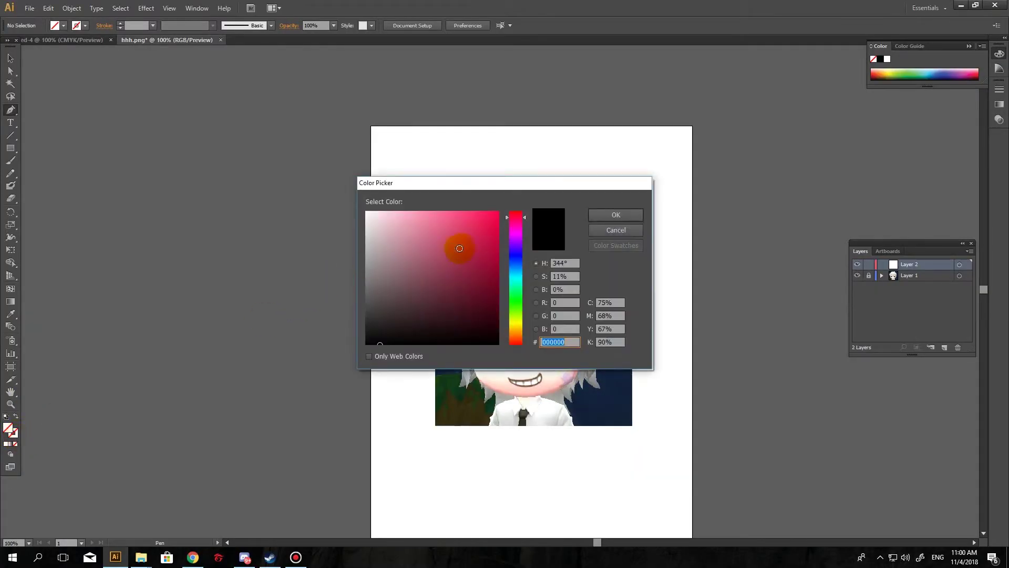
left_click(610, 214)
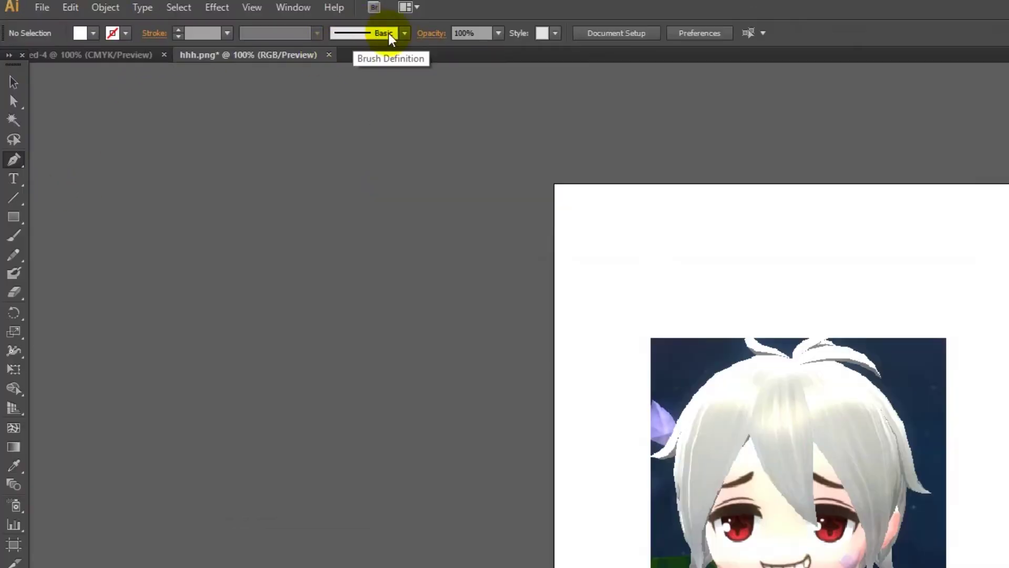
left_click(404, 33)
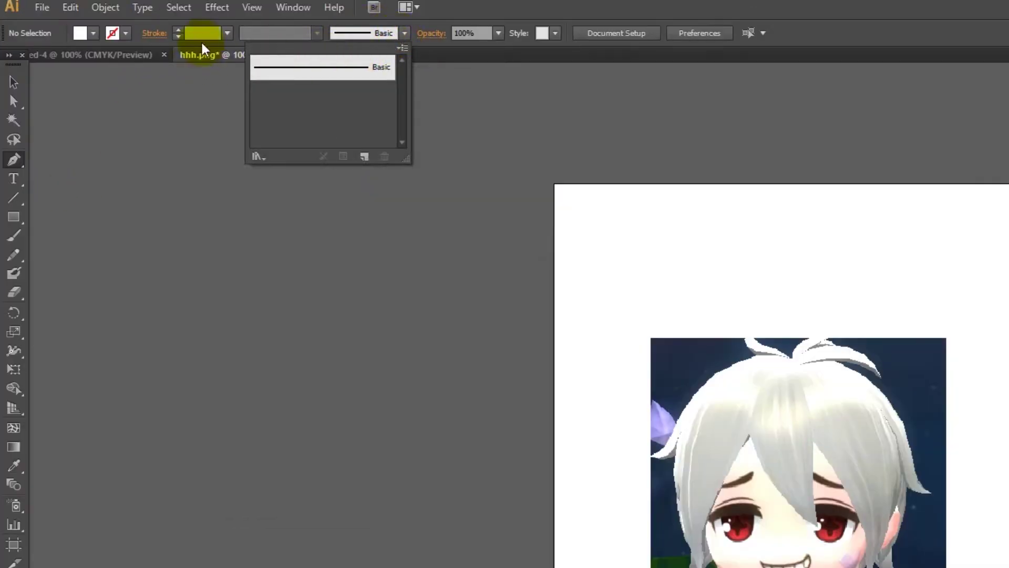
left_click(226, 33)
left_click(225, 33)
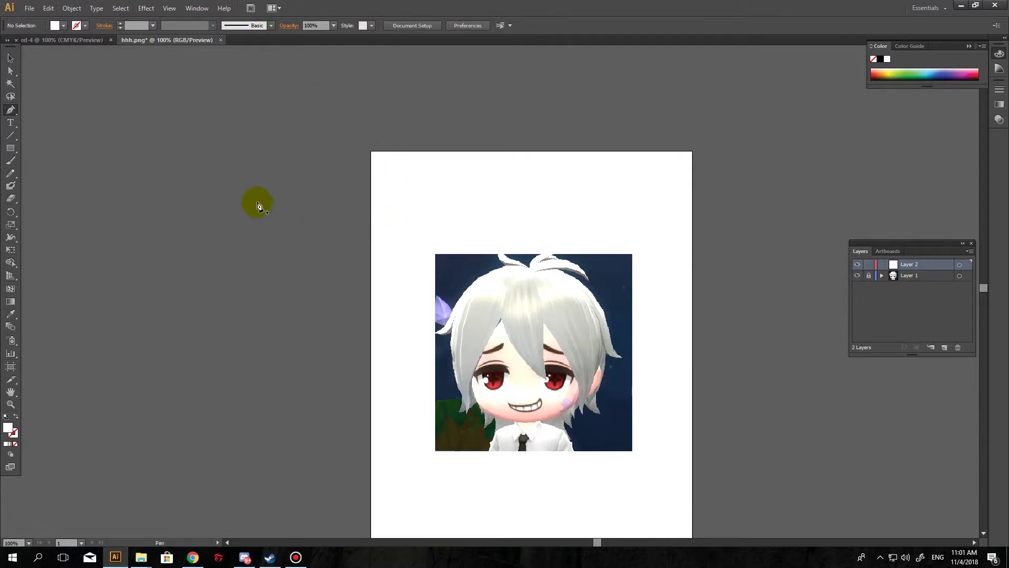
Set the stroke weight to 2 pt with a uniform width profile.
left_click(11, 110)
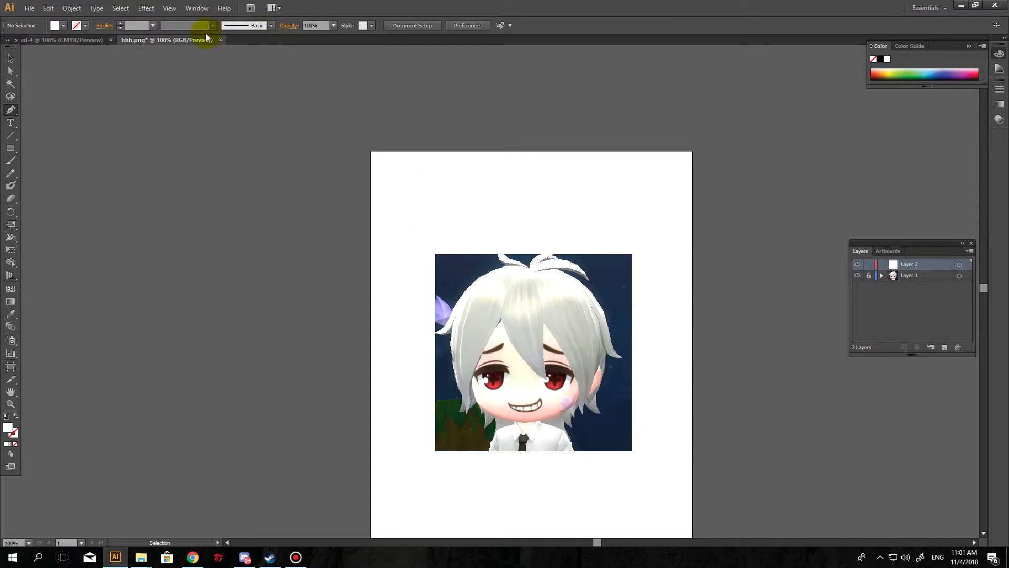
left_click(258, 25)
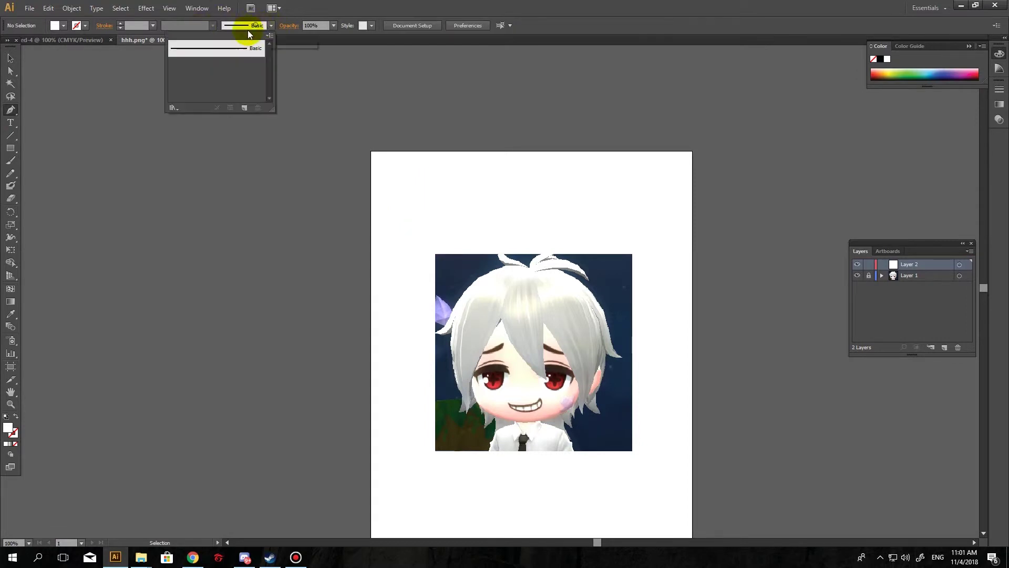
left_click(151, 25)
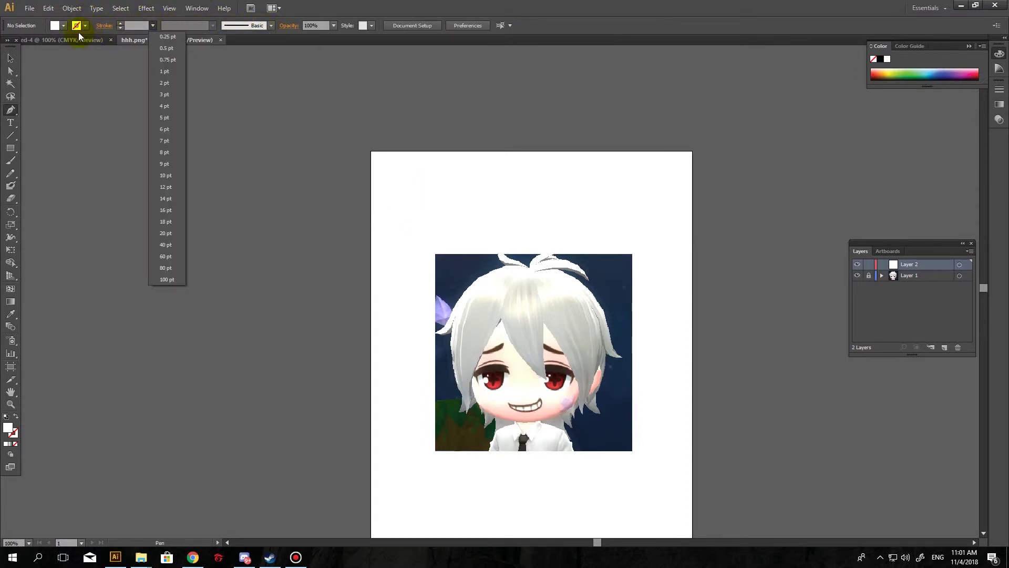
left_click(65, 27)
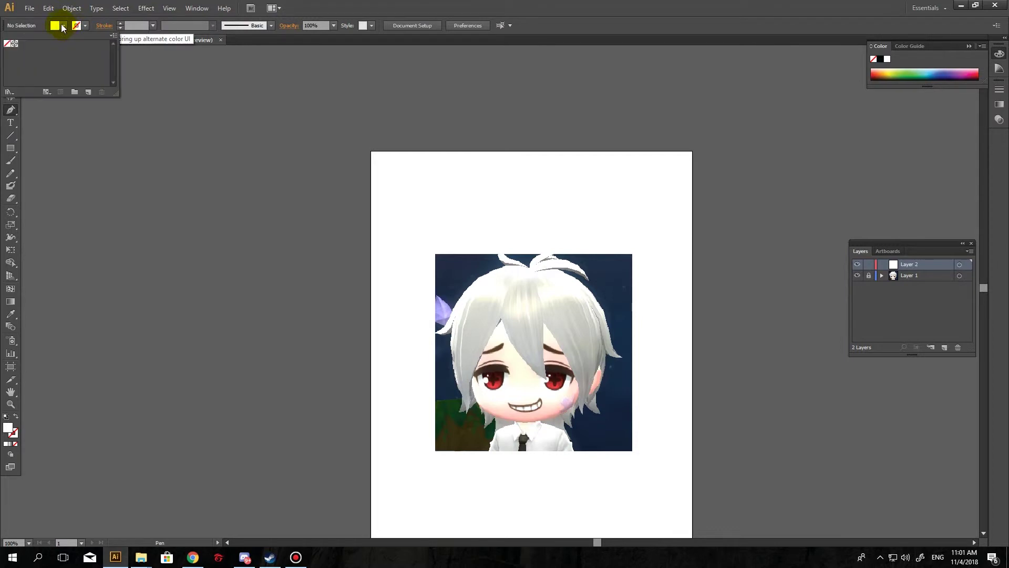
left_click(152, 25)
left_click(163, 87)
Draw a two-point curved test path beside the image, then delete it.
left_click_drag(443, 196, 412, 237)
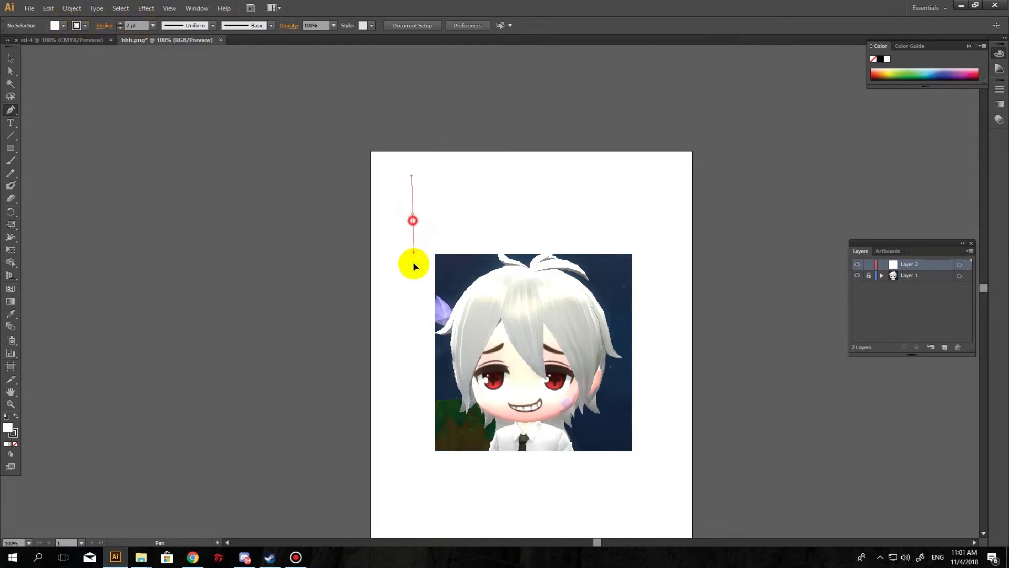
left_click_drag(376, 176, 358, 250)
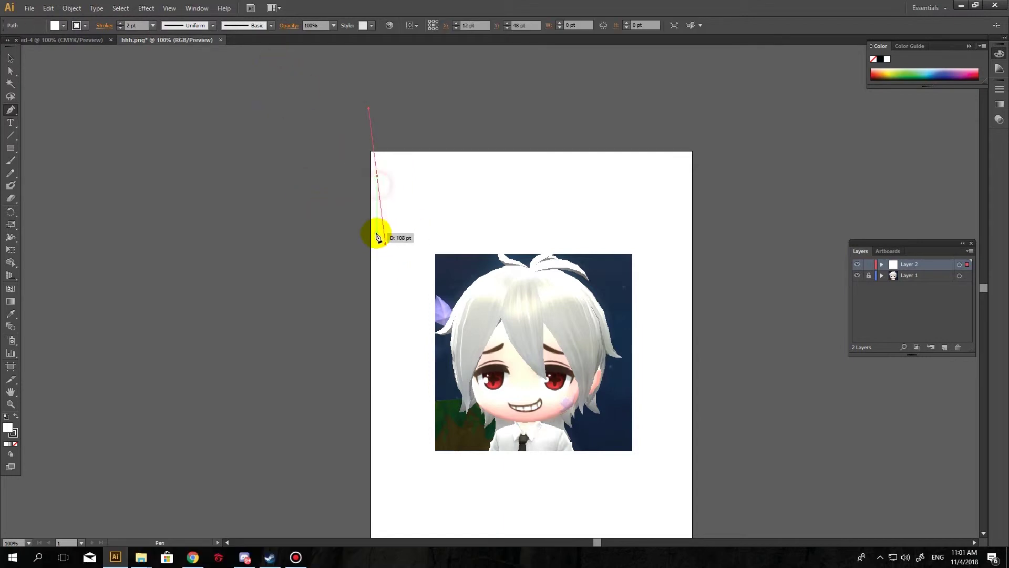
key("Delete")
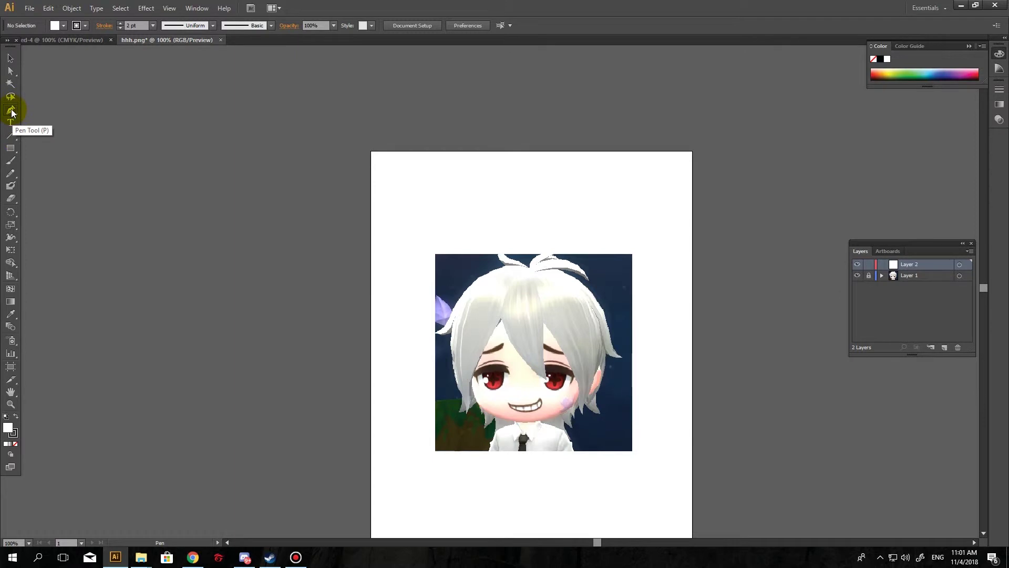
left_click(11, 111)
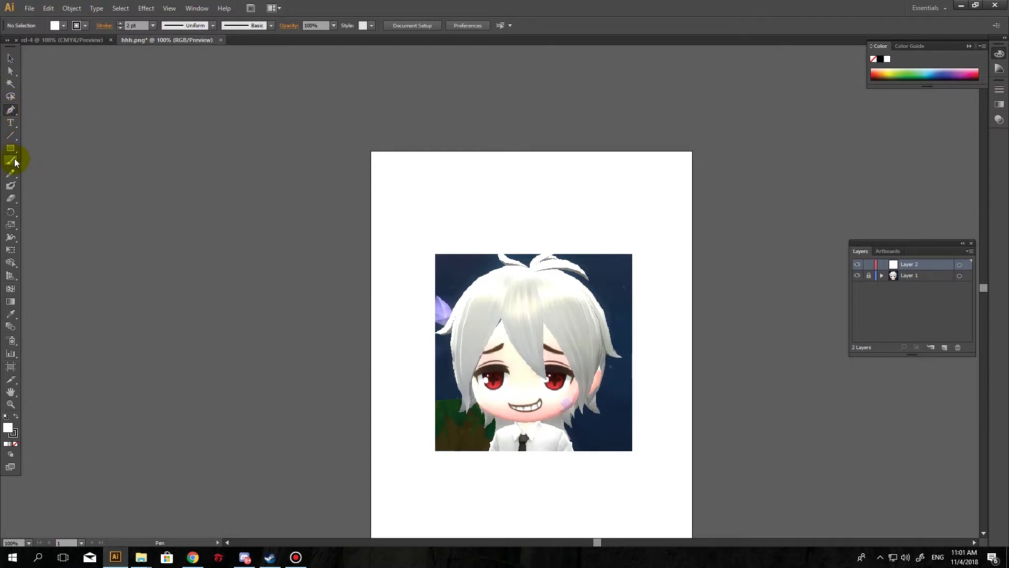
Draw several Pencil test strokes around the image and undo them all.
left_click(12, 173)
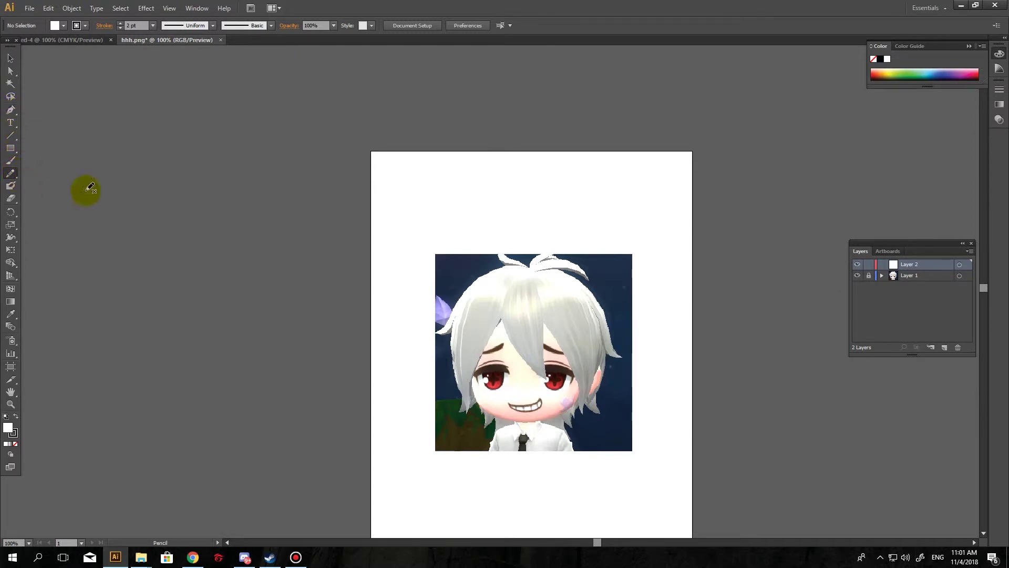
left_click_drag(405, 283, 406, 314)
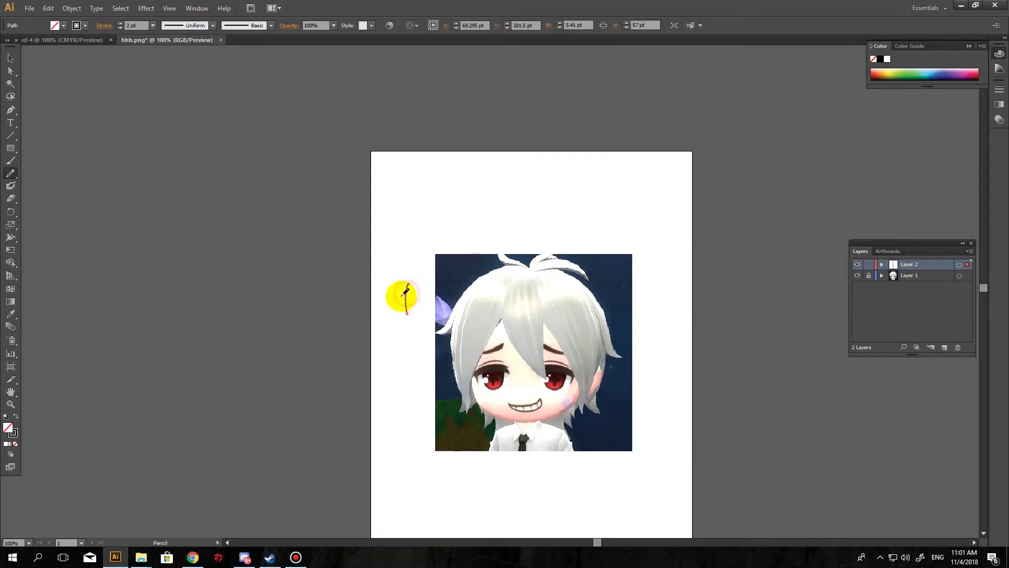
key("ctrl+z")
left_click_drag(422, 244, 416, 273)
key("ctrl+z")
left_click_drag(428, 228, 427, 230)
key("ctrl+z")
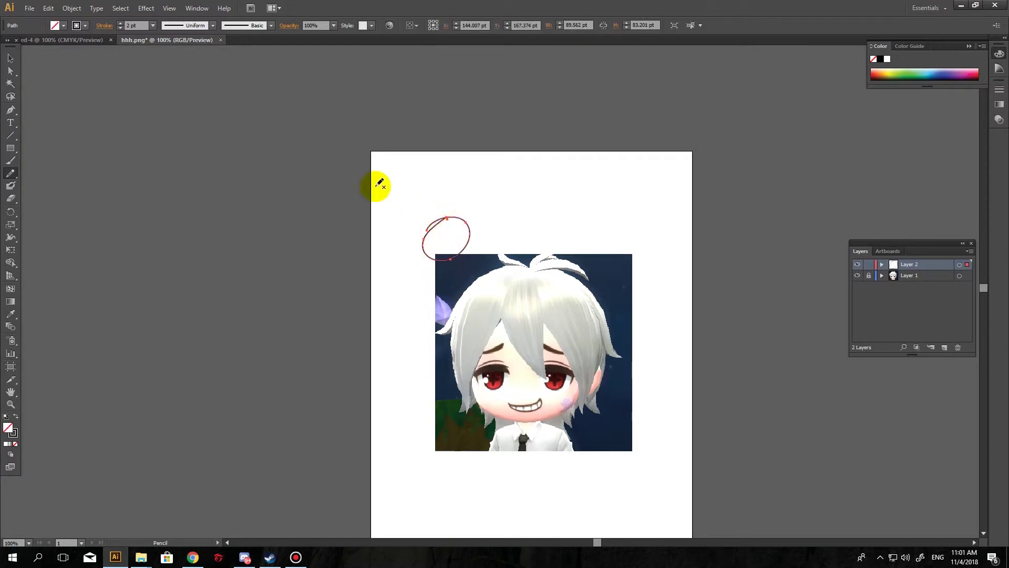
key("ctrl+z")
Set the stroke weight to 3 pt and test it along the hair edge, then undo.
left_click(213, 25)
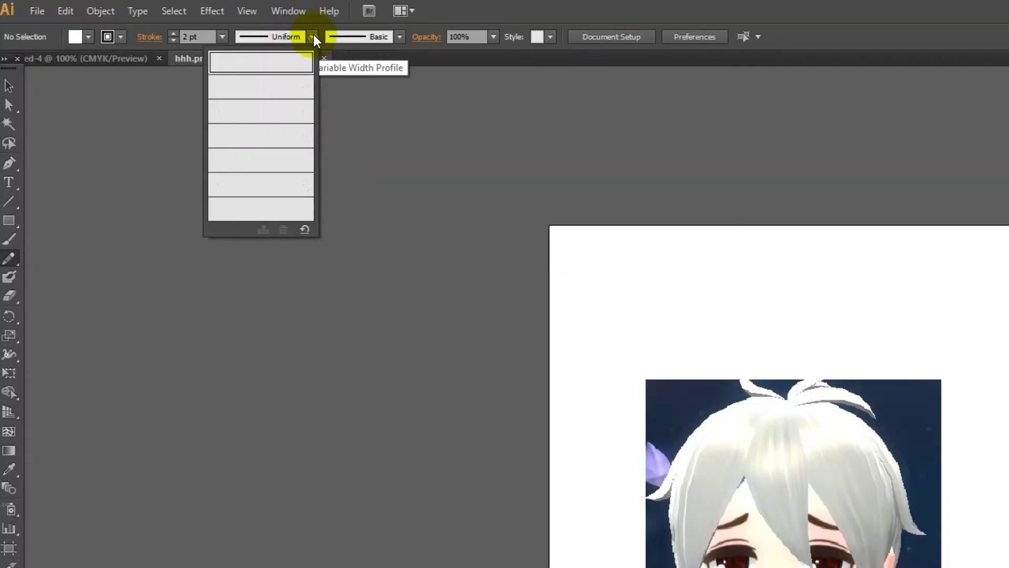
left_click(401, 36)
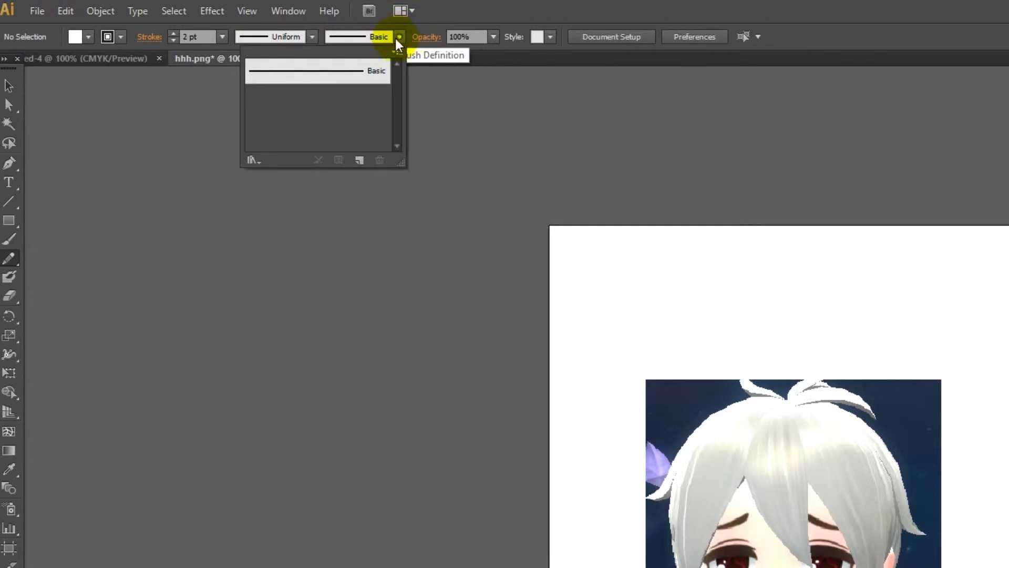
left_click(221, 40)
left_click(239, 139)
left_click_drag(456, 280, 446, 340)
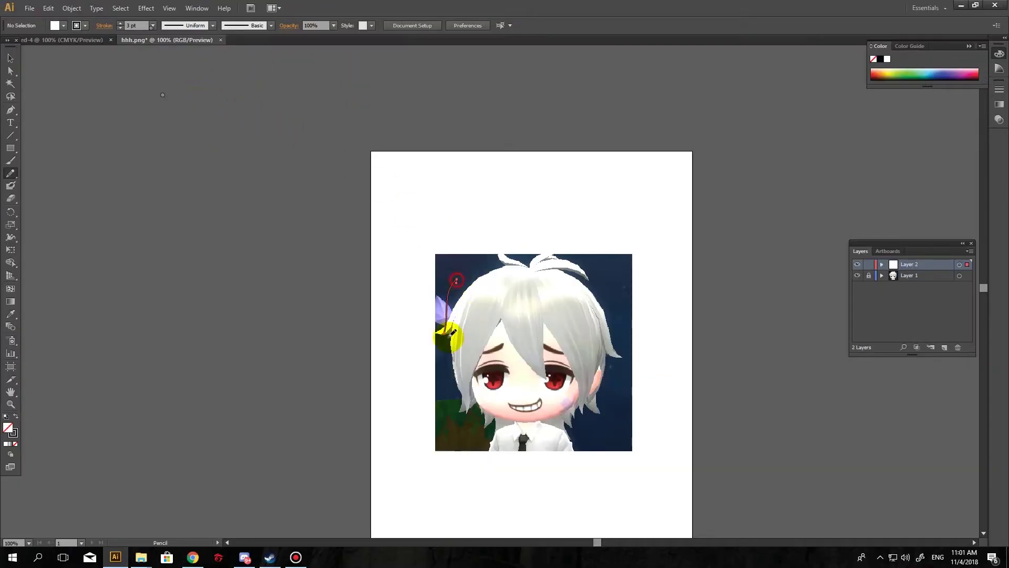
key("ctrl+z")
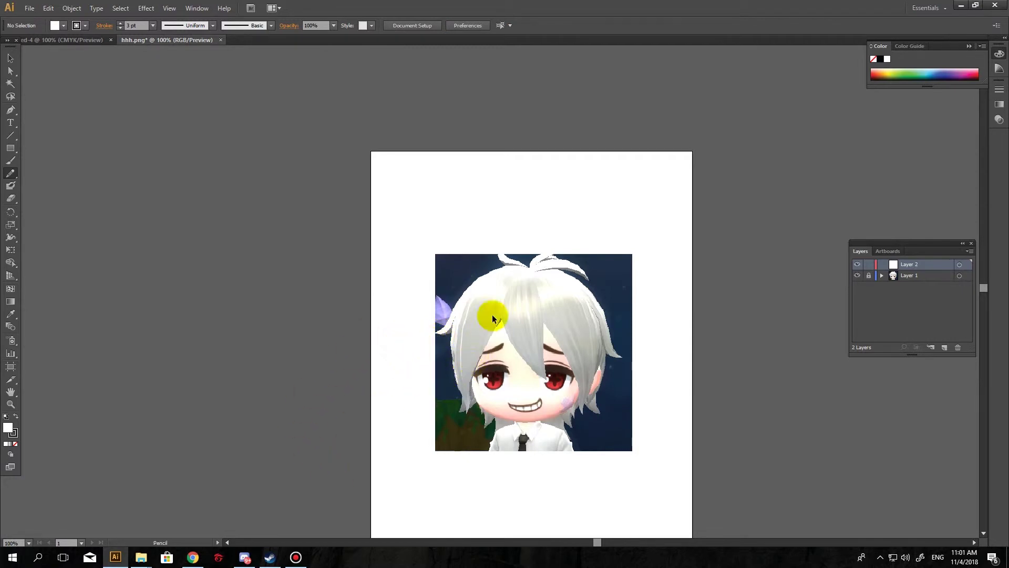
Zoom to 200% on the character's face and remove a trial cheek stroke.
scroll(491, 325, "up", 1)
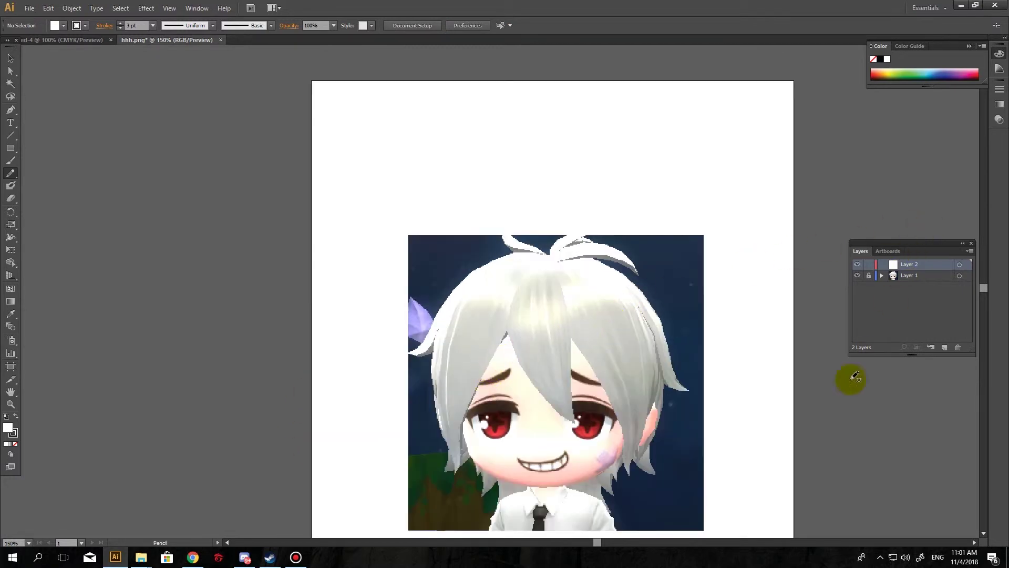
key("ctrl+plus")
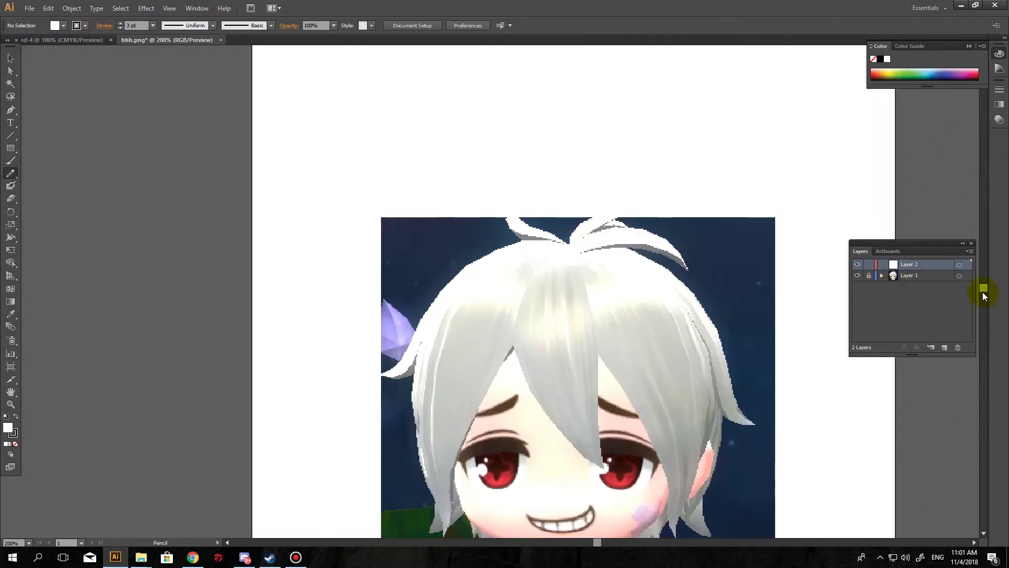
left_click_drag(984, 296, 984, 300)
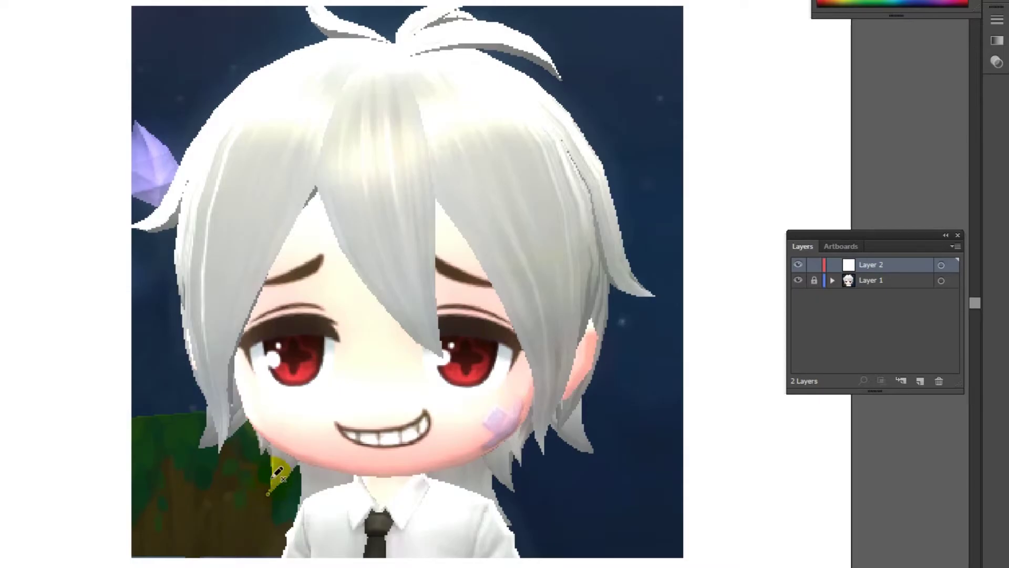
mouse_move(273, 476)
left_mouse_down()
mouse_move(271, 452)
mouse_move(273, 487)
left_mouse_up()
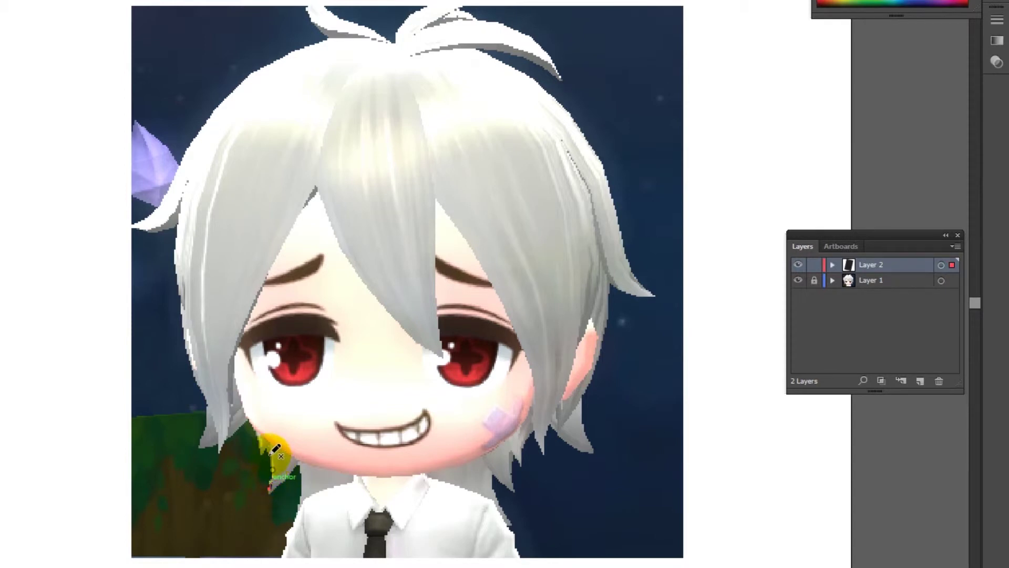
key("ctrl+z")
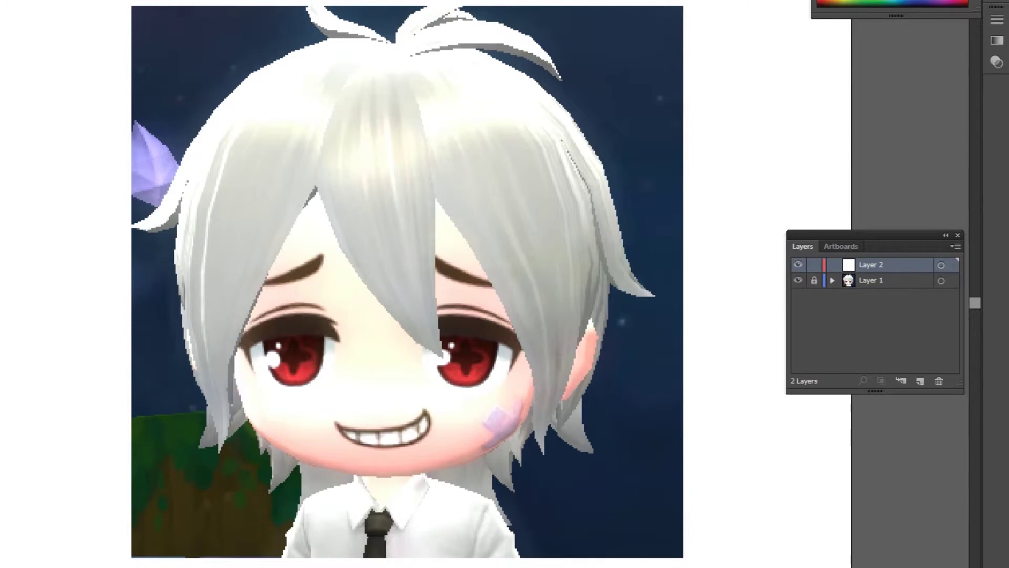
Start the Pen hair outline at the left cheek, curving around the hair tips and up the left edge.
left_click_drag(269, 494, 273, 474)
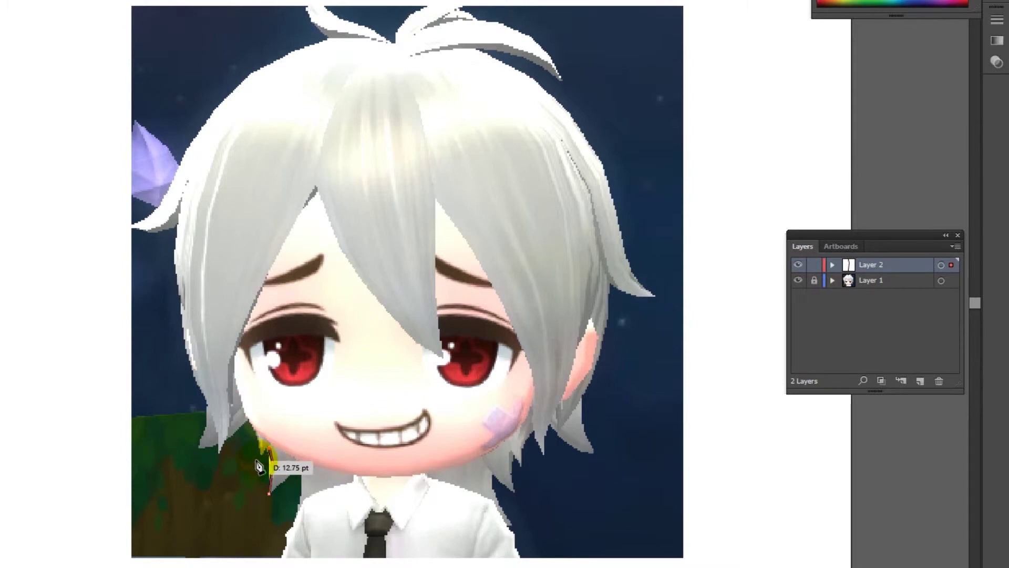
left_click_drag(260, 441, 258, 428)
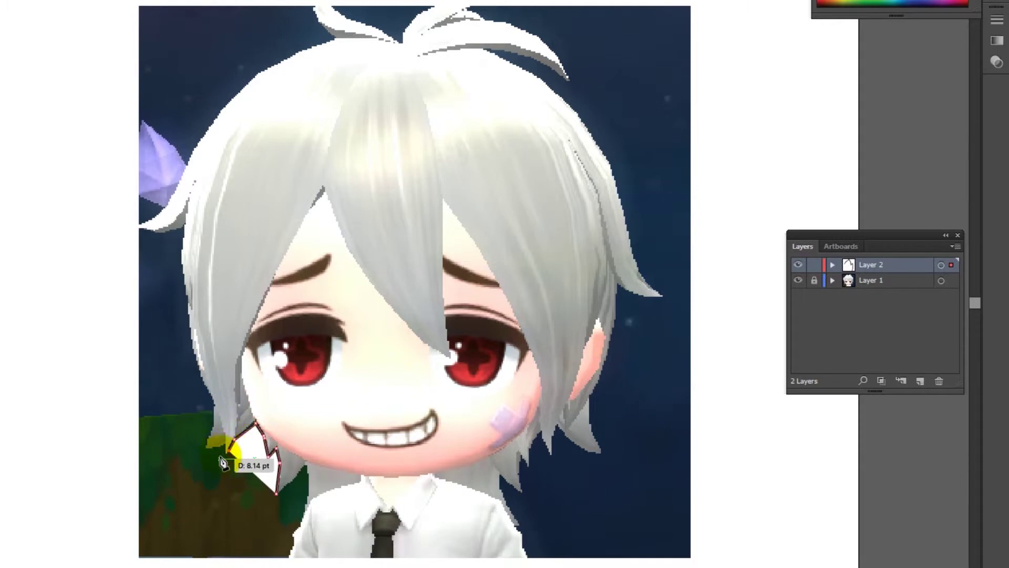
left_click_drag(221, 462, 220, 467)
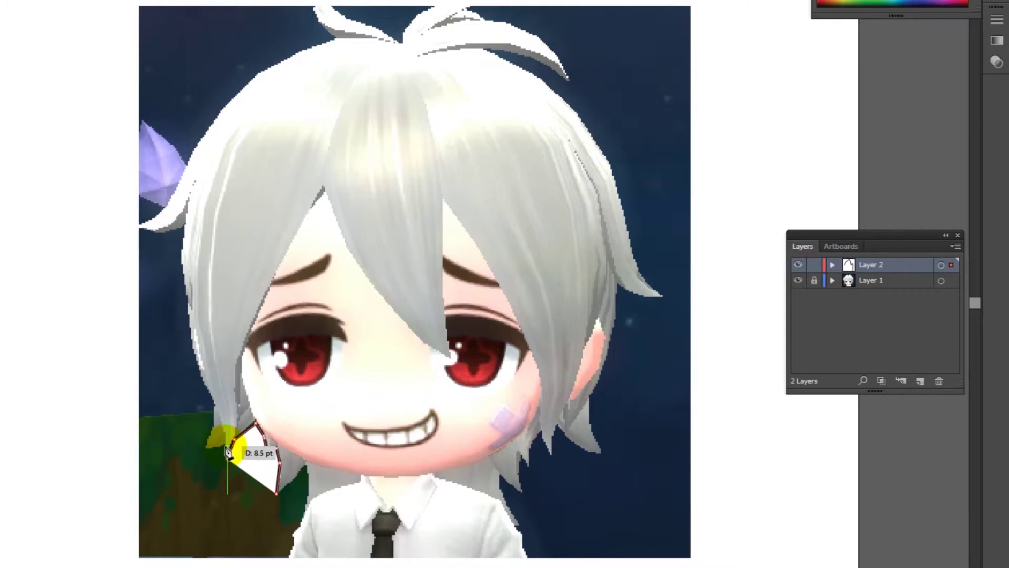
left_click_drag(205, 448, 218, 408)
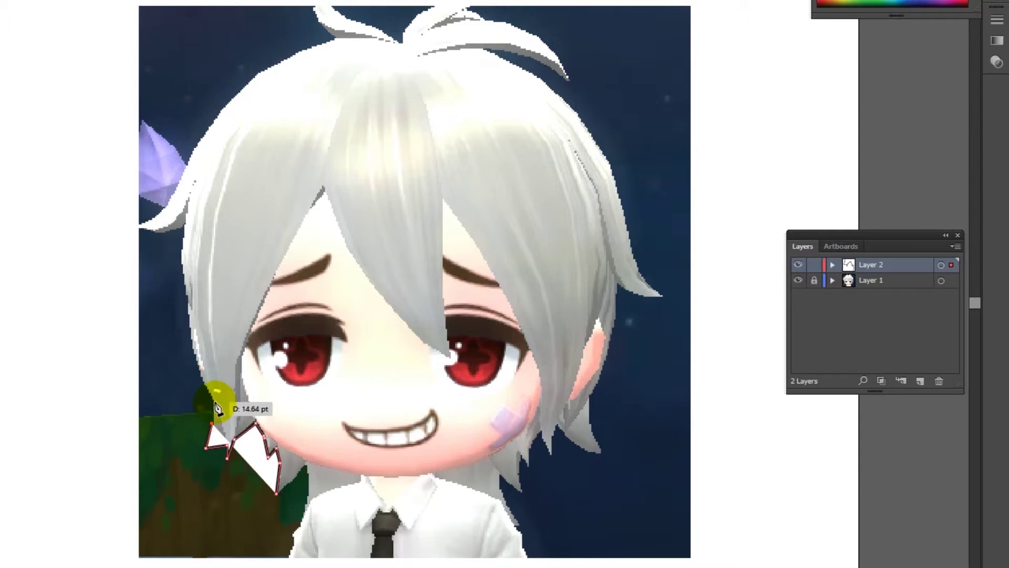
left_click_drag(217, 408, 212, 401)
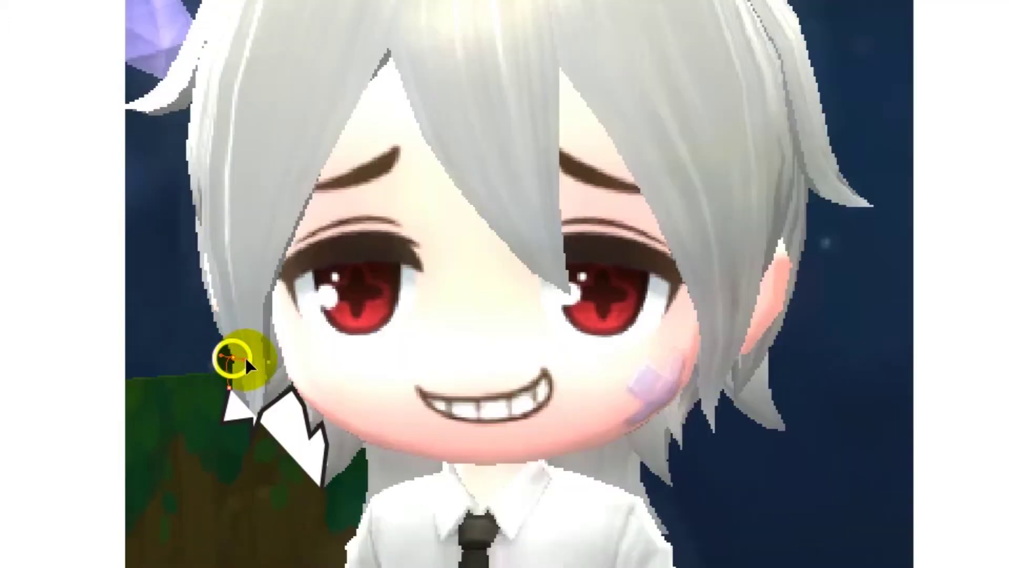
mouse_move(232, 359)
left_mouse_down()
mouse_move(184, 172)
mouse_move(191, 117)
mouse_move(173, 121)
mouse_move(152, 95)
mouse_move(165, 101)
mouse_move(173, 133)
mouse_move(137, 118)
left_mouse_up()
left_click(206, 251)
key("ctrl+z")
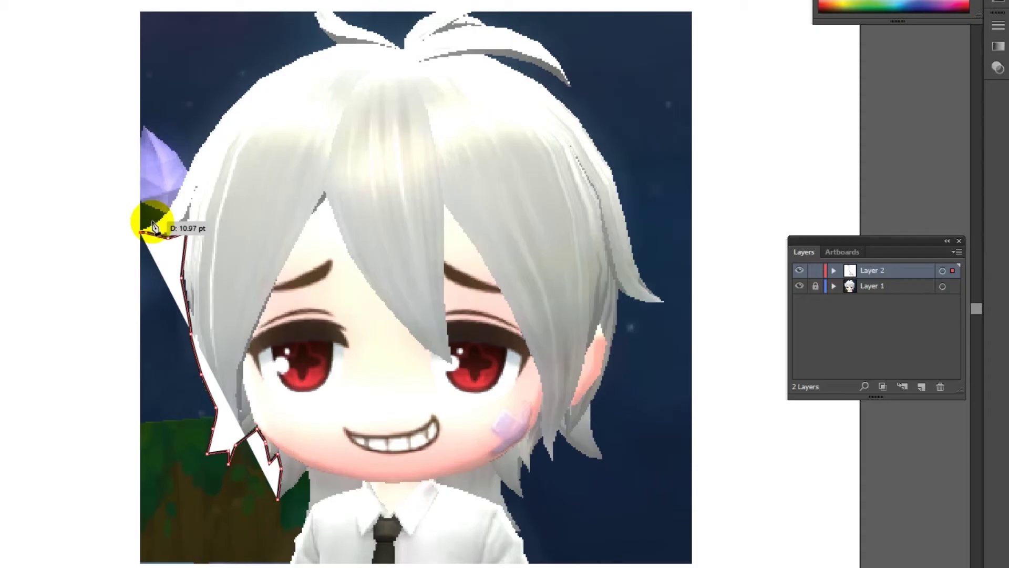
left_click_drag(137, 117, 174, 211)
Continue the outline up the left side and across the spiky hair tufts on top.
left_click(171, 204)
left_click(184, 177)
left_click(206, 135)
left_click(234, 98)
left_click_drag(279, 65, 329, 54)
left_click(326, 47)
left_click(316, 11)
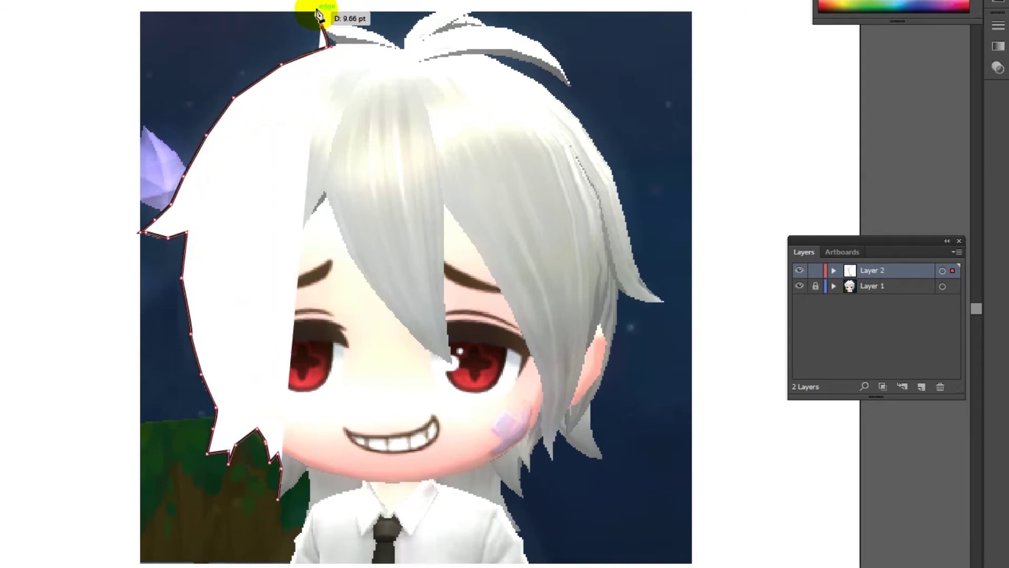
left_click(366, 30)
mouse_move(397, 46)
left_mouse_down()
mouse_move(408, 38)
mouse_move(408, 53)
left_mouse_up()
left_click(415, 24)
left_click(428, 11)
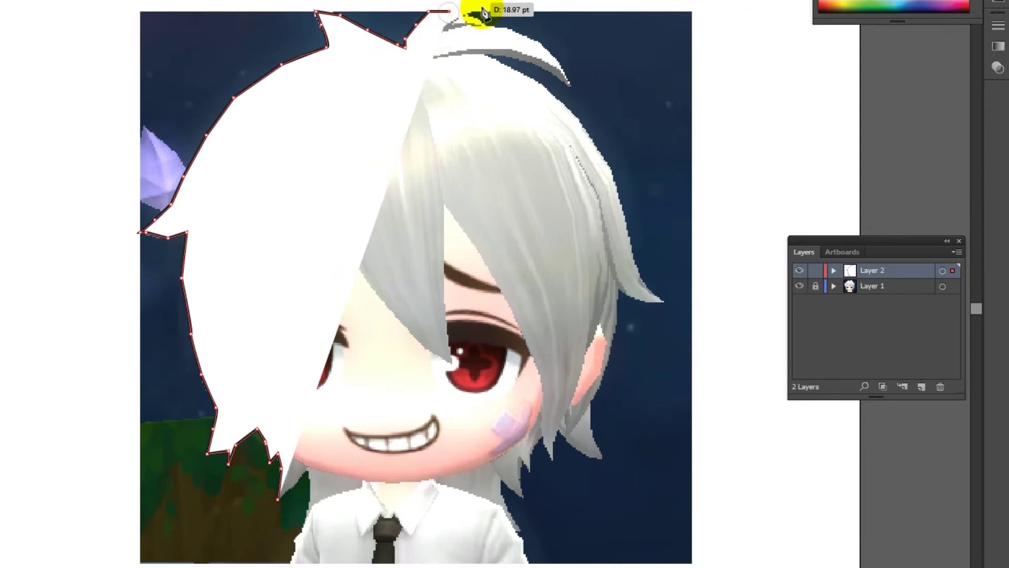
left_click(473, 16)
Curve the outline over the top right and down the hair's right side to its tip.
mouse_move(515, 32)
left_mouse_down()
mouse_move(534, 41)
mouse_move(556, 29)
left_mouse_up()
mouse_move(570, 74)
left_mouse_down()
mouse_move(531, 78)
mouse_move(547, 94)
left_mouse_up()
left_click_drag(592, 140, 591, 147)
left_click(615, 189)
mouse_move(630, 252)
left_mouse_down()
mouse_move(624, 244)
mouse_move(743, 271)
left_mouse_up()
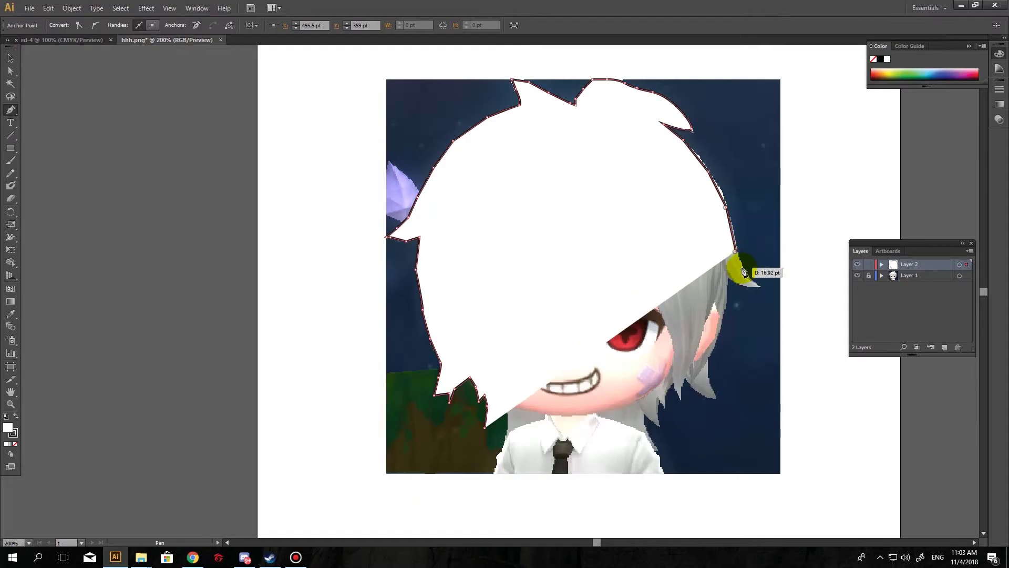
left_click(741, 270)
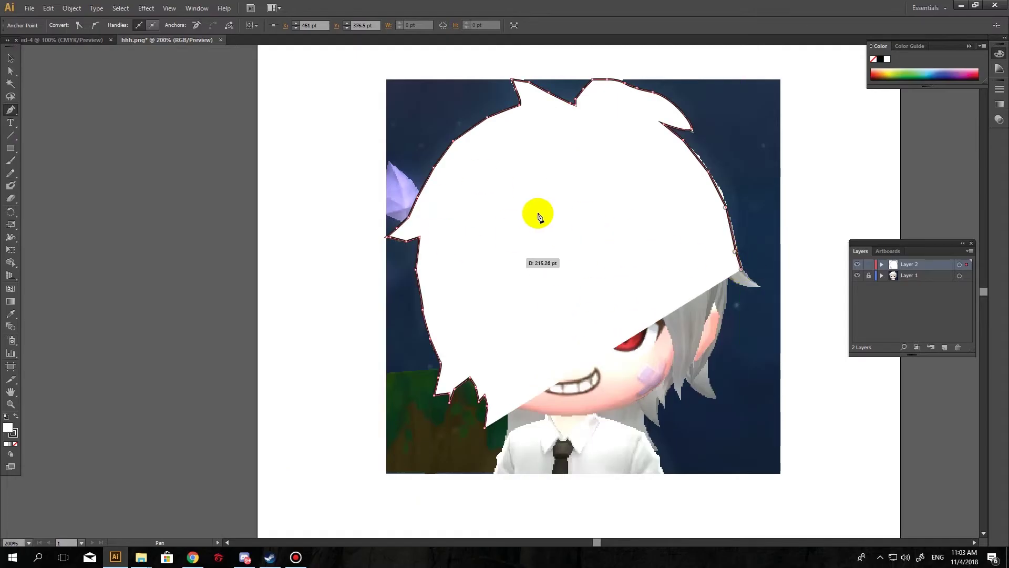
Adjust the last hair curve, then set the path's fill to None and stroke to black.
left_click_drag(544, 221, 561, 215)
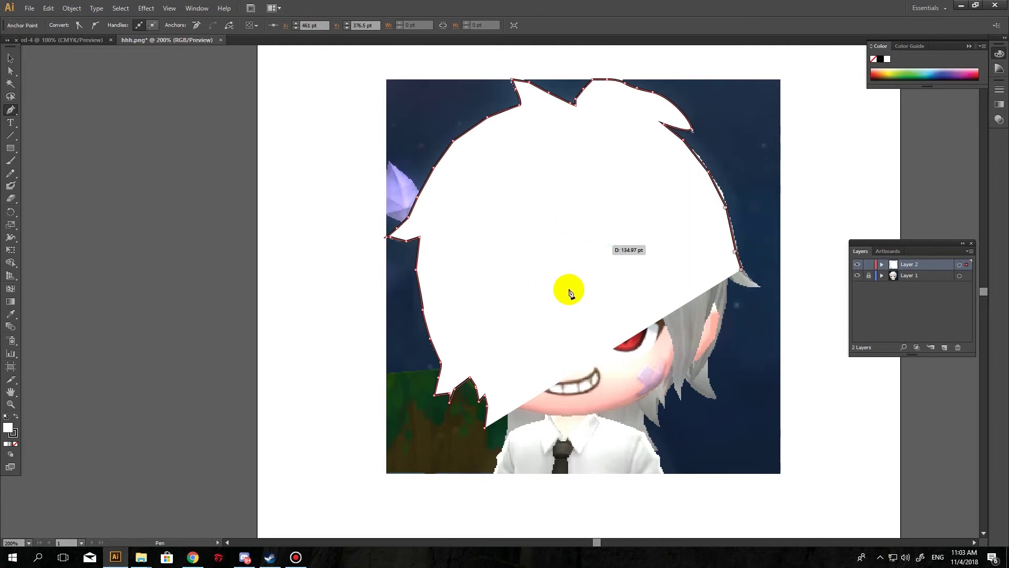
double_click(8, 428)
left_click(619, 214)
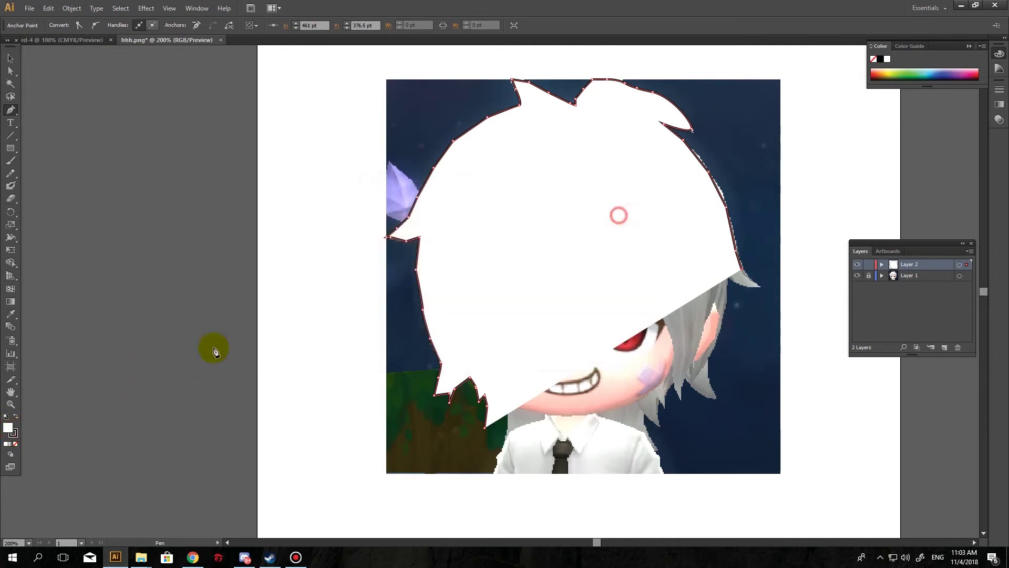
left_click(15, 443)
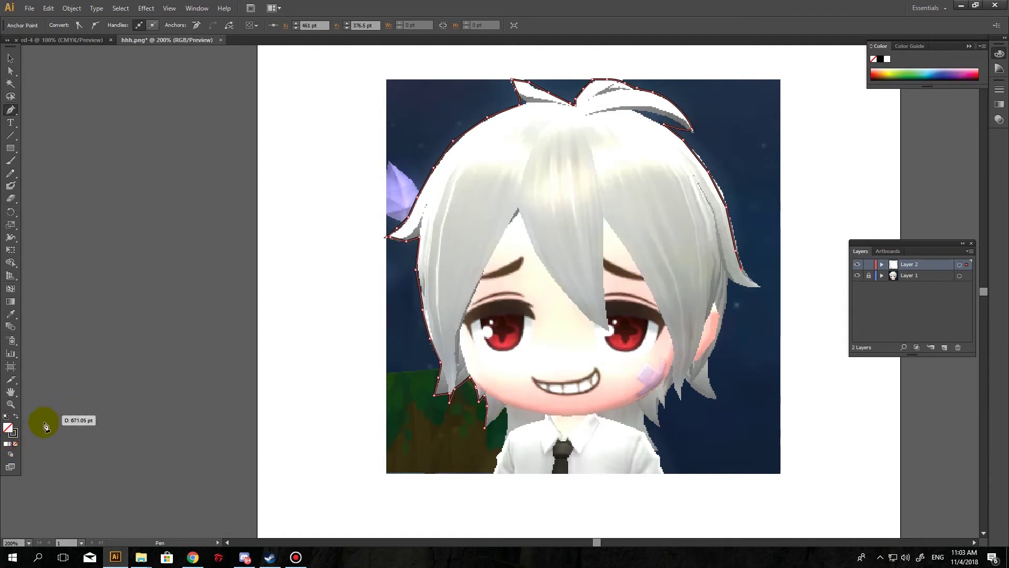
double_click(13, 435)
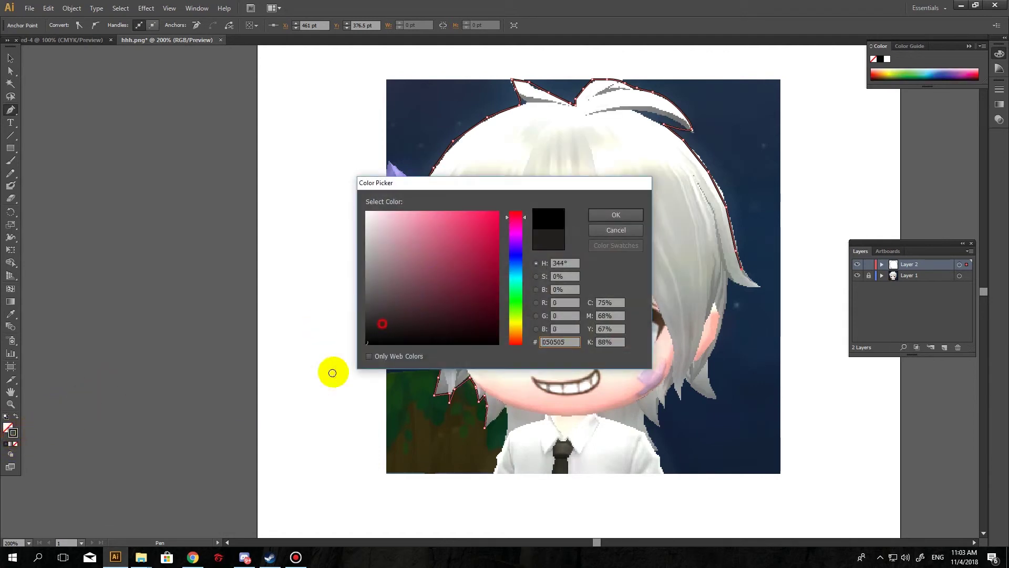
left_click(611, 213)
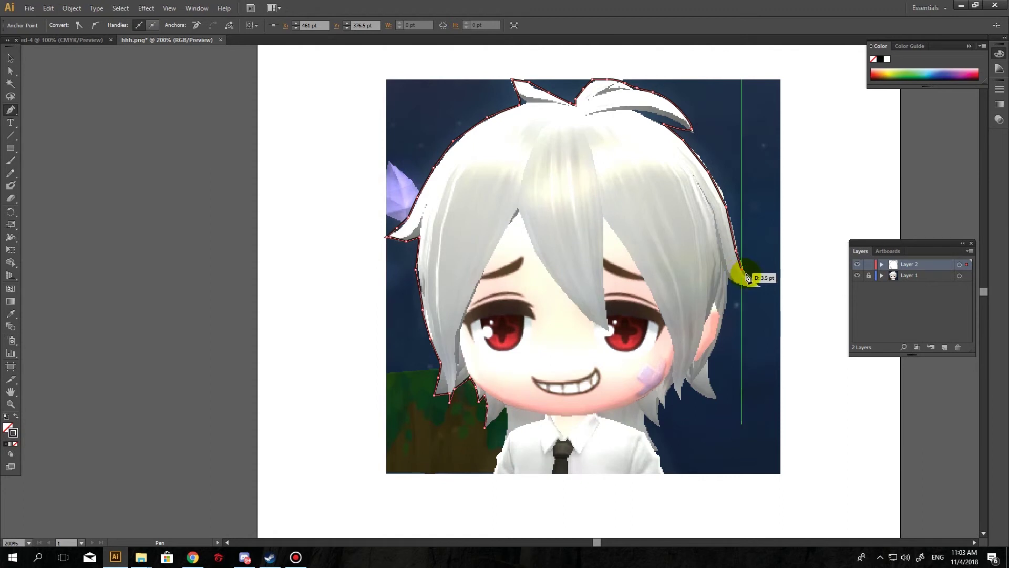
Extend the outline with anchors down the right edge of the hair.
left_click(728, 279)
left_click(727, 297)
left_click(723, 327)
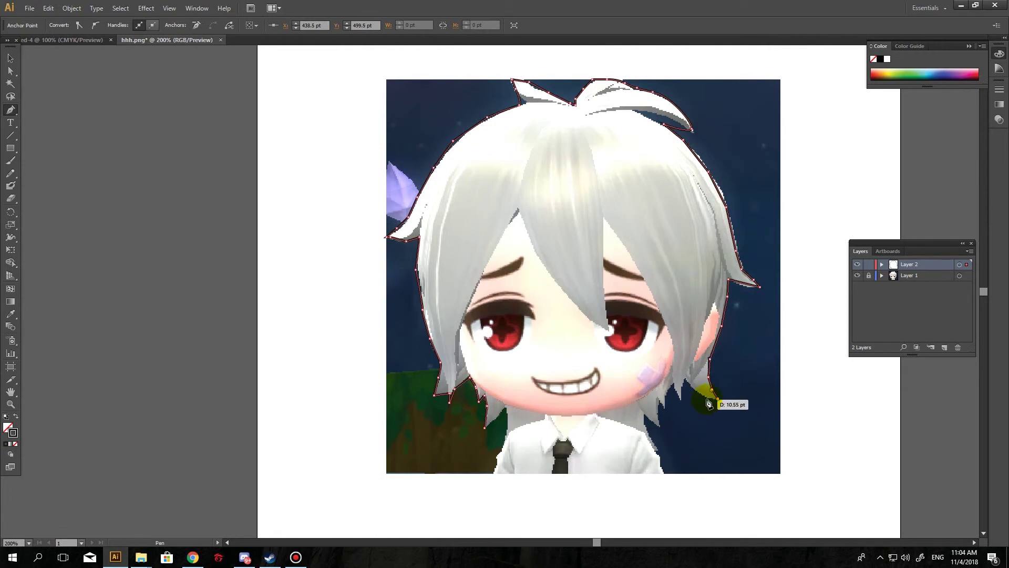
left_click(683, 403, "ctrl")
left_click(666, 402)
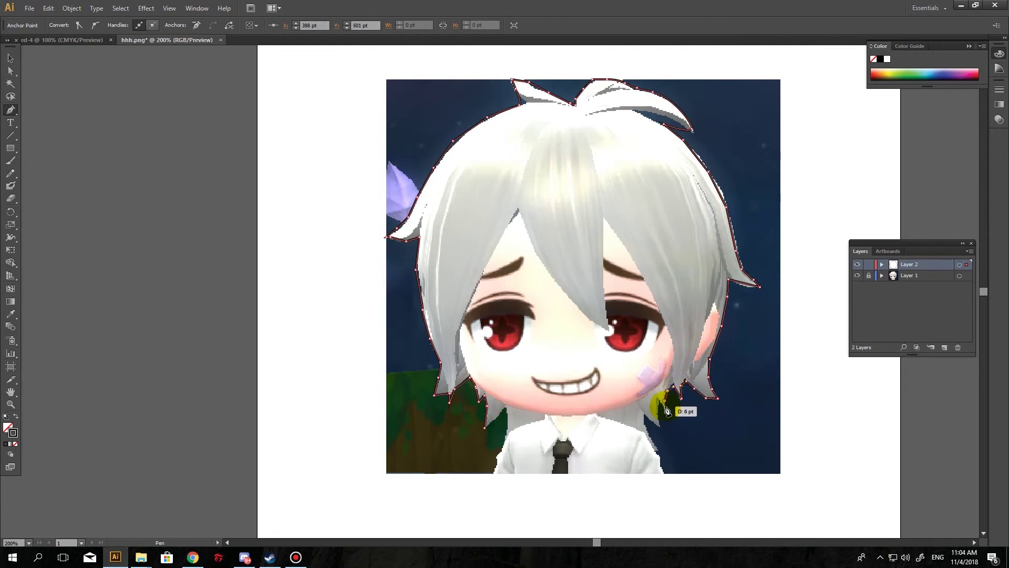
Carry the outline down to the shirt, along its bottom edge and up to the collar.
left_click(659, 425)
left_click(658, 425)
left_click(665, 472)
left_click(491, 472)
left_click(494, 419)
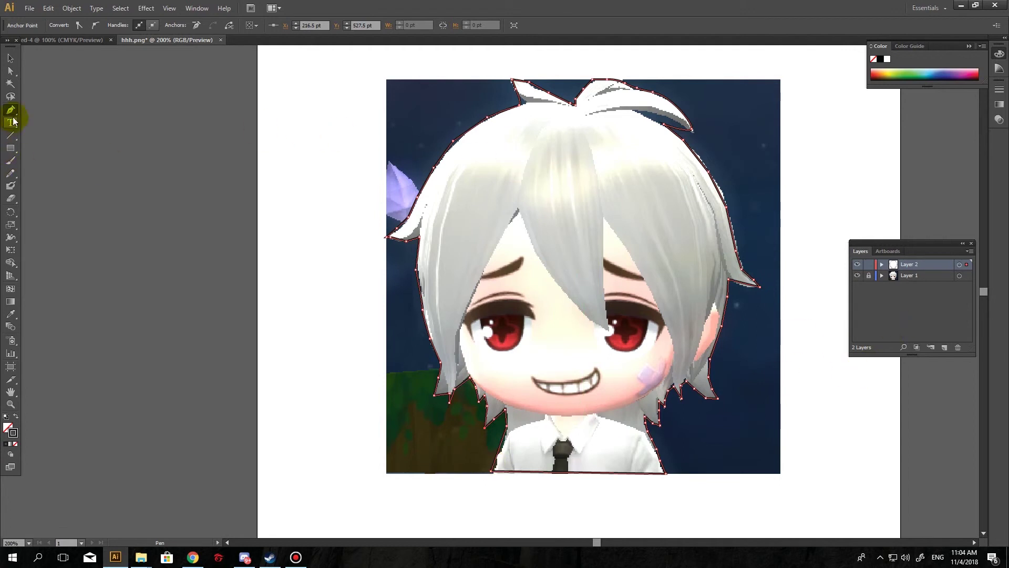
Switch the active layer to Layer 1 and back to Layer 2.
left_click(900, 279)
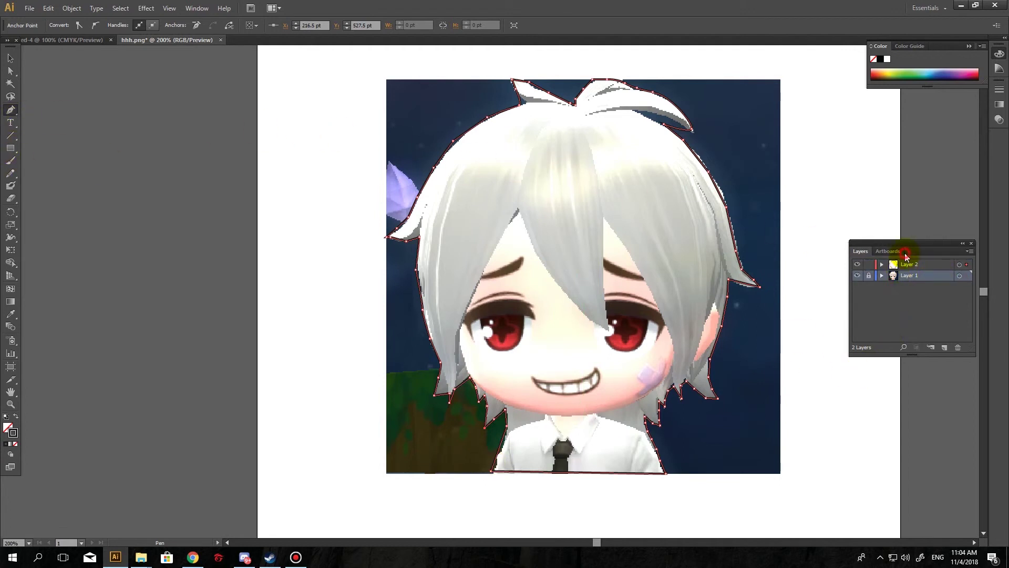
left_click(899, 265)
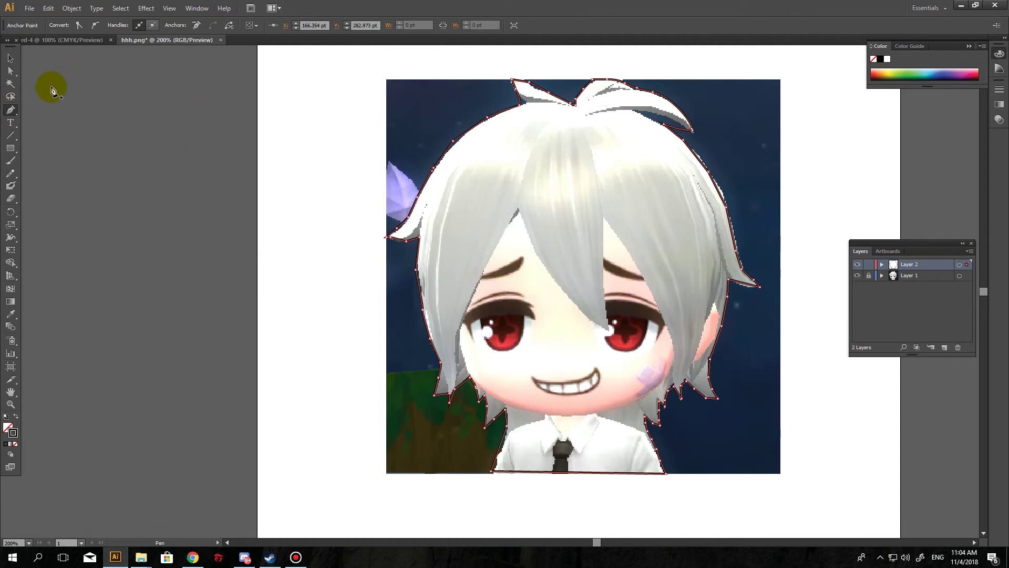
left_click(13, 138)
Trace the left eye's upper eyelid freehand with the Pencil, redrawing it once.
left_click(13, 176)
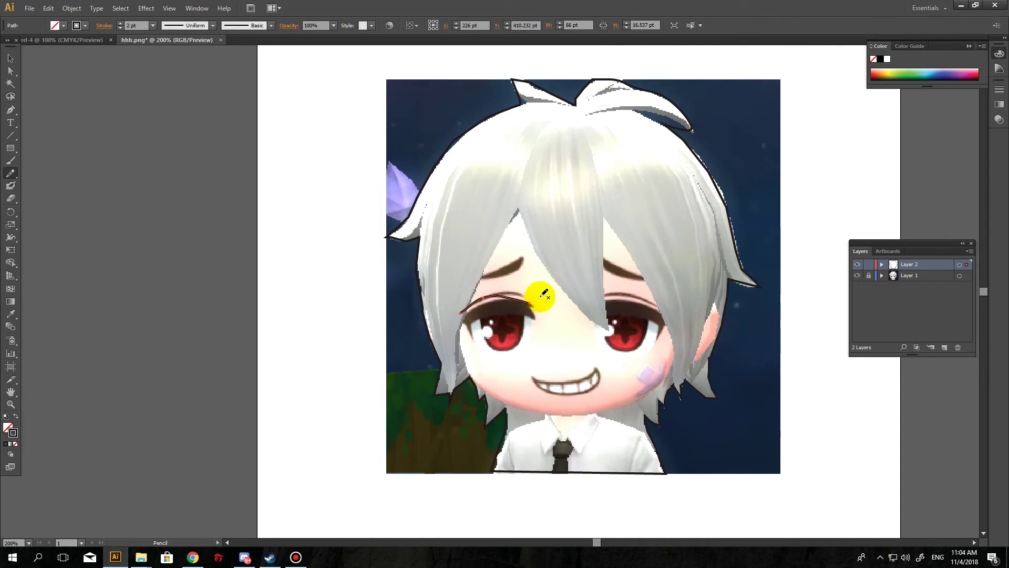
mouse_move(510, 297)
left_mouse_down()
mouse_move(532, 304)
mouse_move(492, 311)
left_mouse_up()
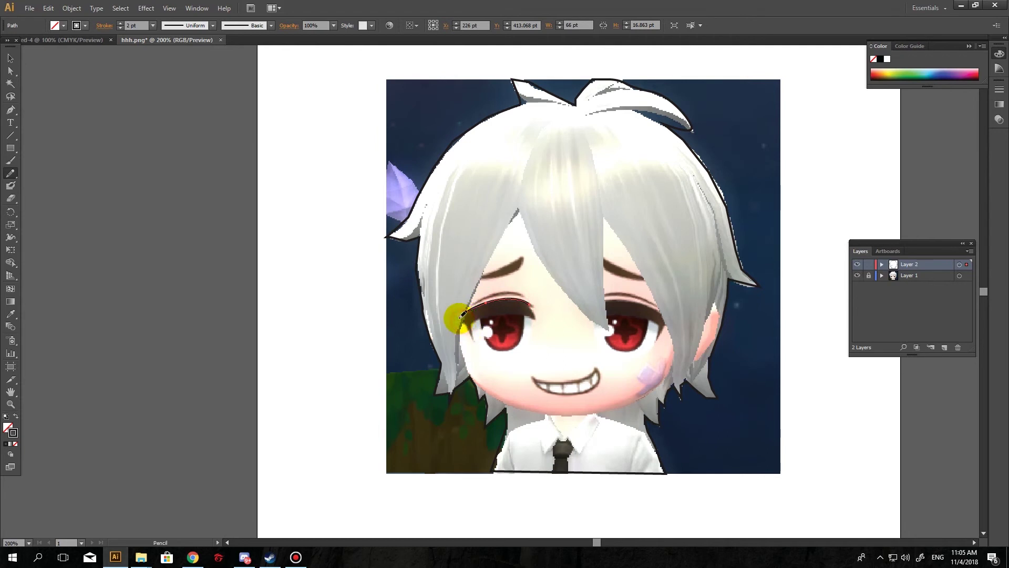
left_click_drag(462, 315, 475, 337)
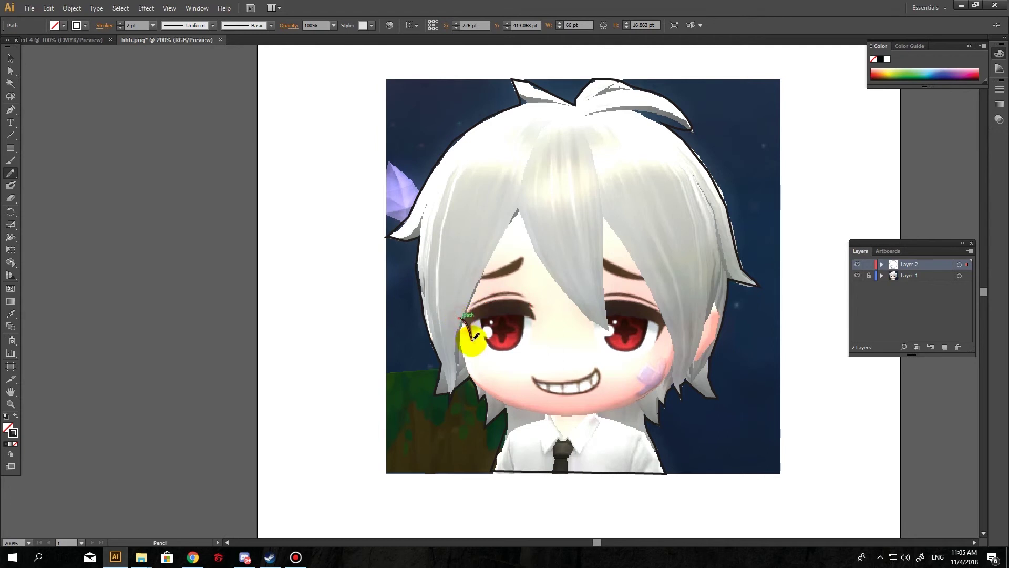
mouse_move(475, 333)
left_mouse_down()
mouse_move(466, 333)
mouse_move(471, 303)
left_mouse_up()
left_click(501, 306, "ctrl")
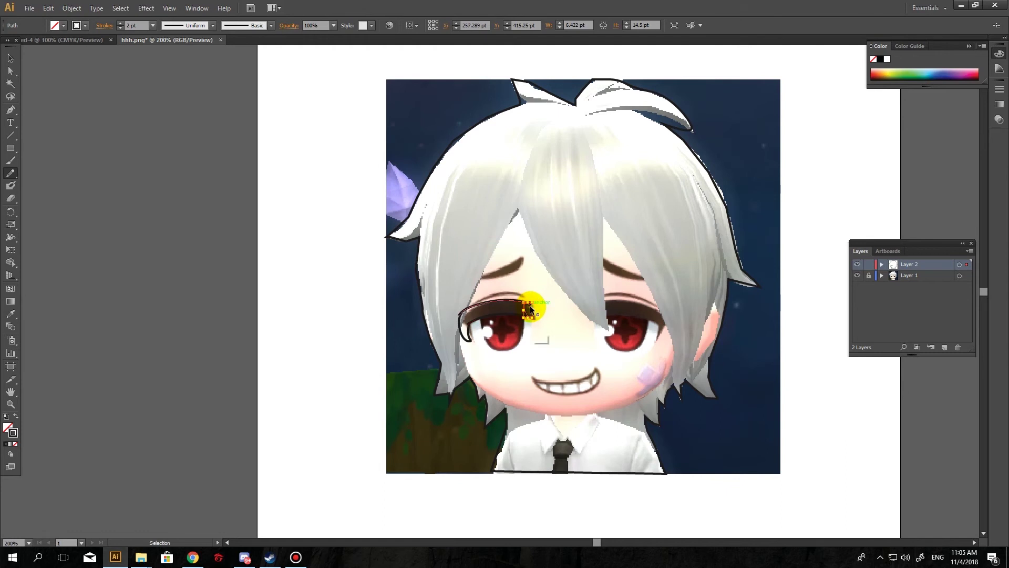
left_click_drag(532, 312, 531, 328)
mouse_move(468, 307)
left_mouse_down()
mouse_move(526, 306)
mouse_move(523, 343)
mouse_move(500, 311)
mouse_move(525, 305)
left_mouse_up()
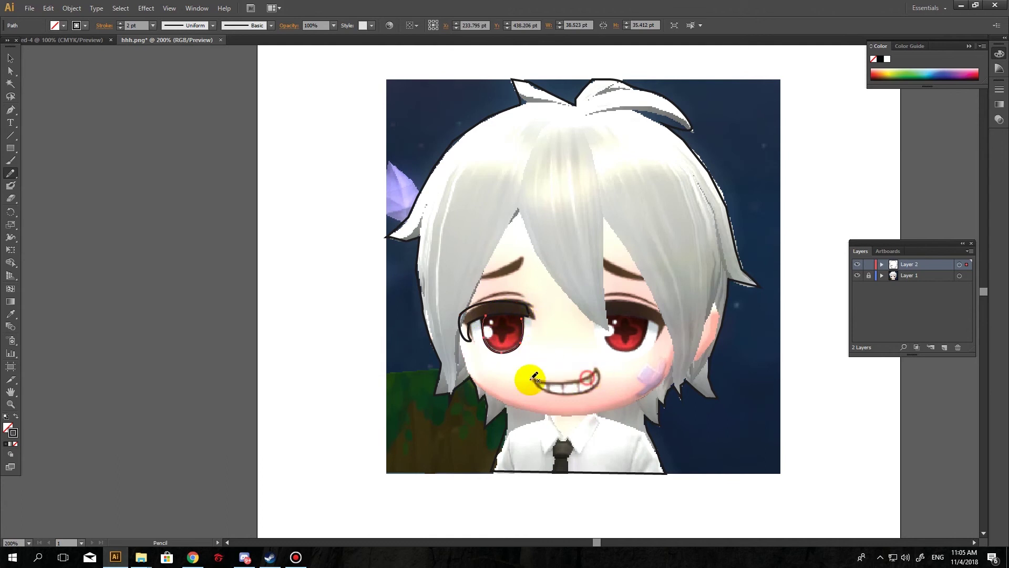
Draw the mouth, the teeth and the right eye's upper eyelid in pencil strokes.
mouse_move(596, 372)
left_mouse_down()
mouse_move(537, 376)
mouse_move(593, 384)
mouse_move(560, 395)
left_mouse_up()
left_click_drag(547, 381, 590, 367)
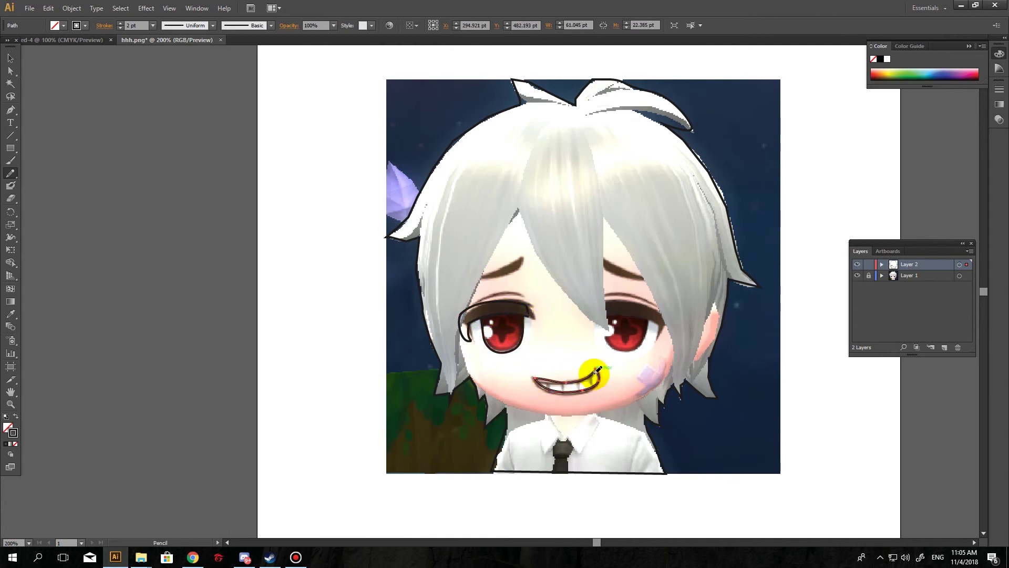
left_click_drag(599, 312, 659, 306)
mouse_move(599, 313)
left_mouse_down()
mouse_move(659, 318)
mouse_move(597, 322)
left_mouse_up()
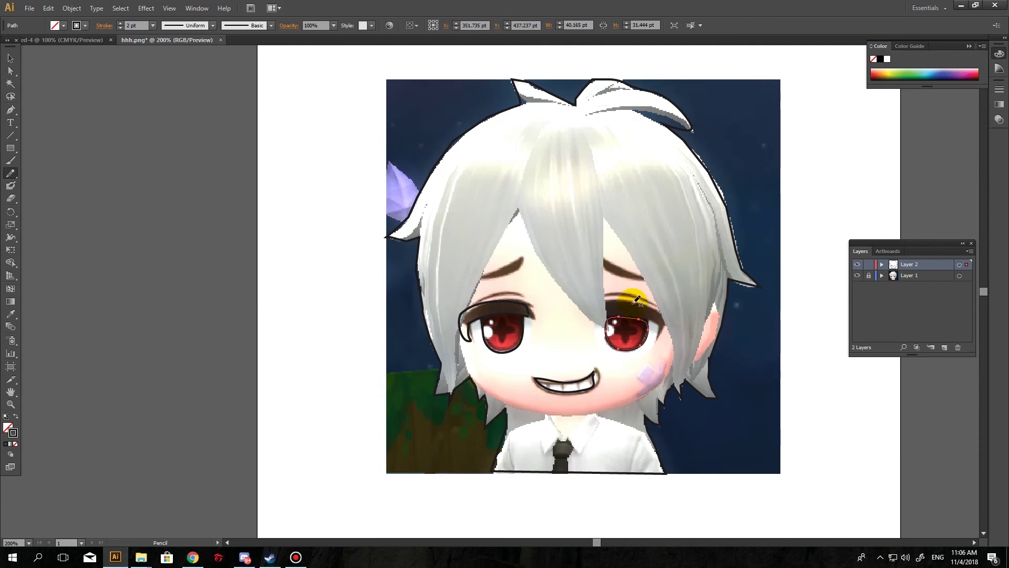
left_click_drag(594, 321, 657, 341)
Add both eyebrow strokes and the cheek lines below each eye.
left_click_drag(605, 269, 649, 284)
left_click_drag(523, 260, 478, 278)
left_click_drag(667, 329, 675, 390)
left_click_drag(464, 332, 469, 380)
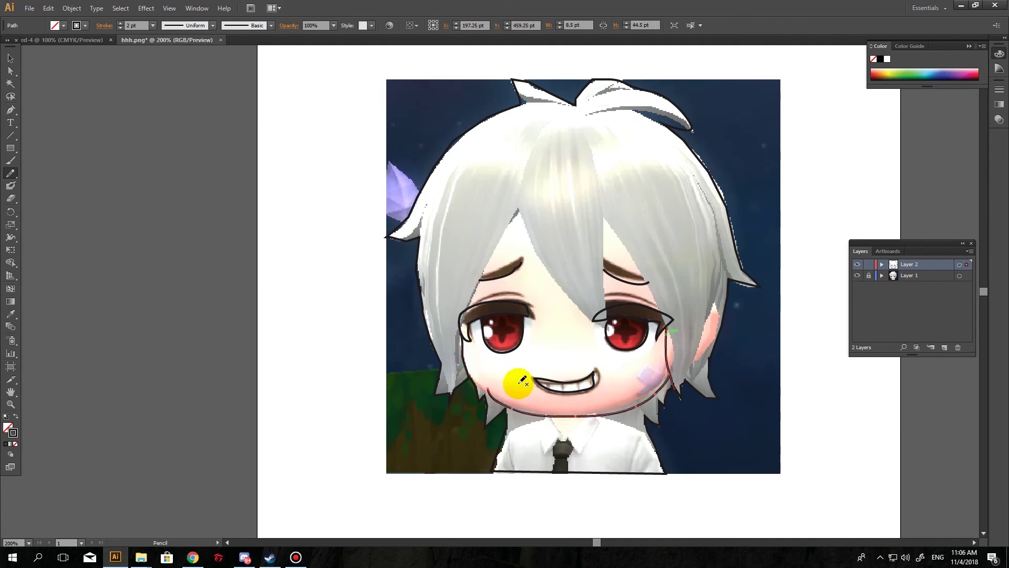
Draw the jawline with Pen anchors from the left cheek up the right cheek.
left_click(12, 111)
left_click(470, 378)
left_click(534, 411)
left_click(579, 414)
left_click(614, 406)
left_click(641, 390)
left_click(669, 367)
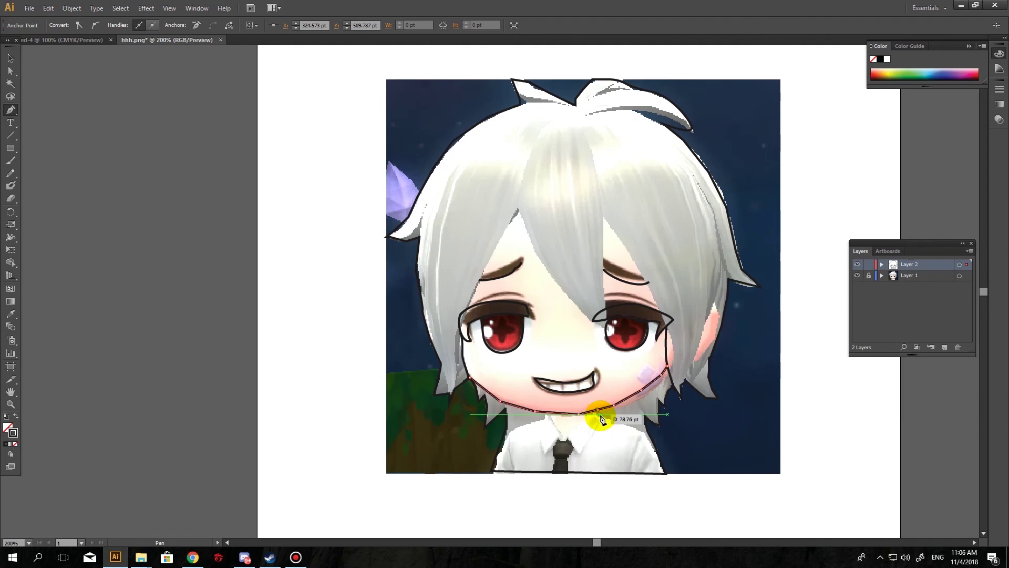
Start a short path below the chin, undo its stray segment, and paste onto the artboard.
left_click(11, 110)
left_click(593, 410)
left_click(622, 418)
key("ctrl+z")
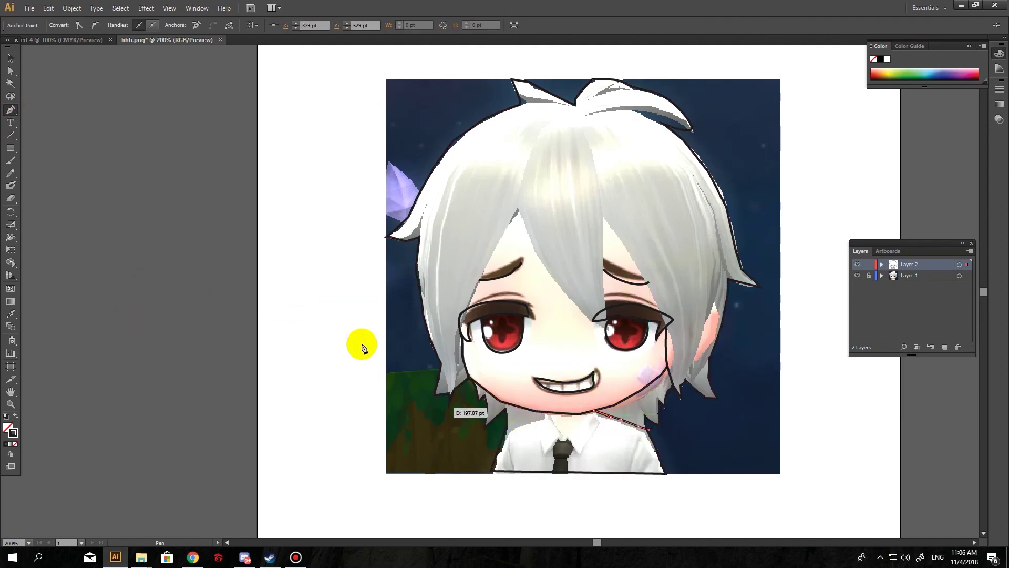
key("ctrl+v")
left_click(681, 283)
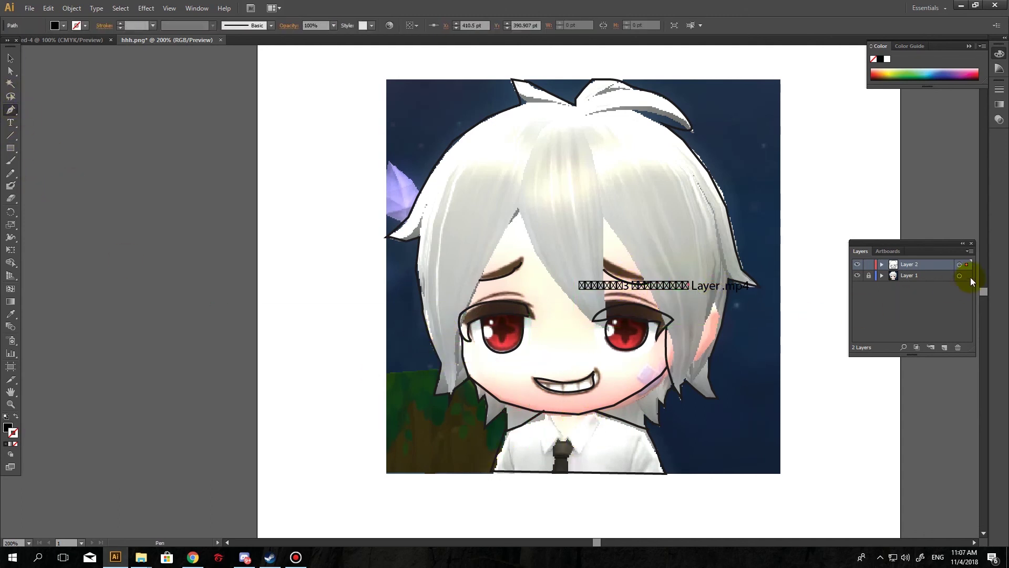
left_click(856, 276)
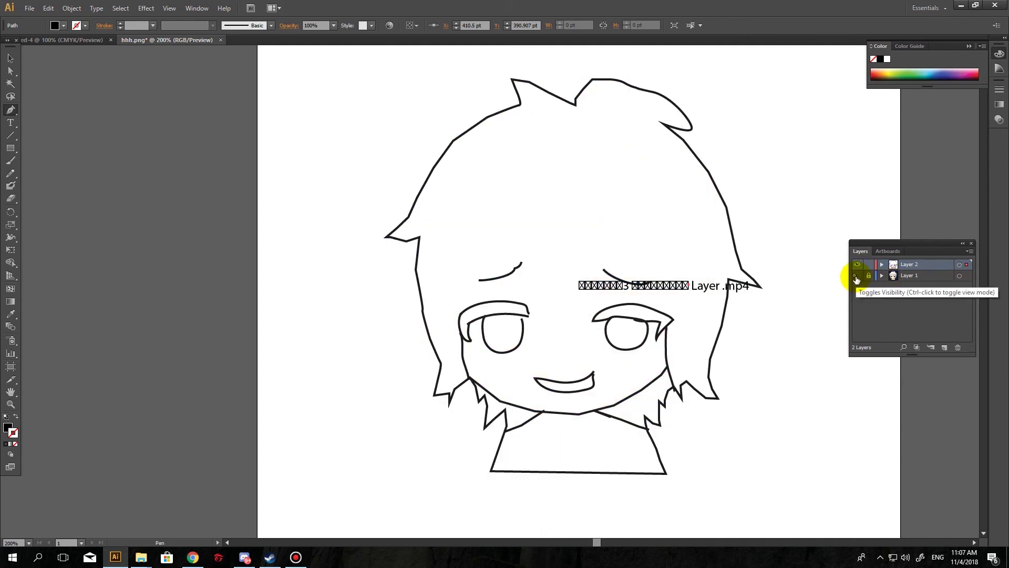
left_click(857, 276)
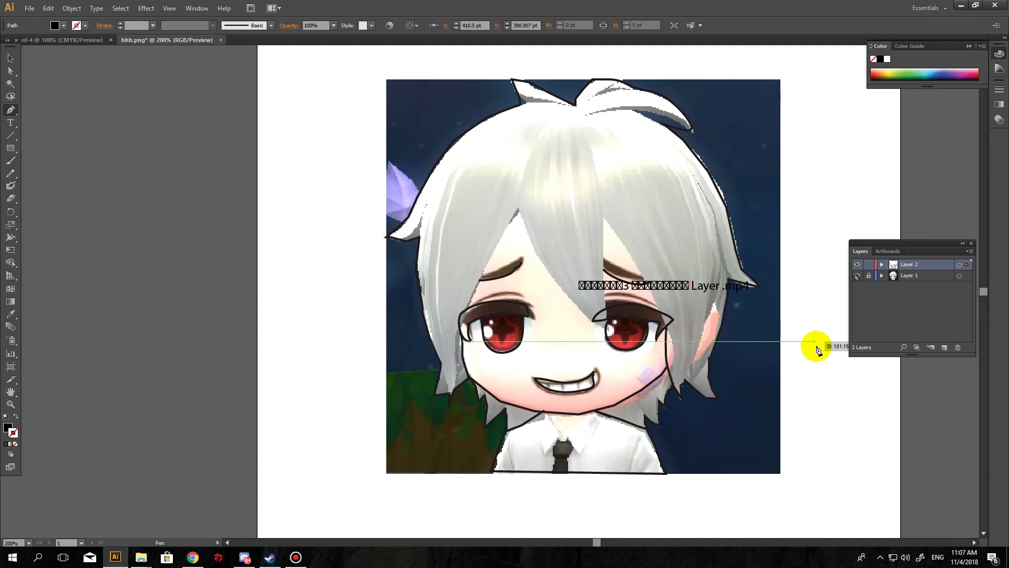
left_click(757, 211)
left_click(788, 258, "ctrl")
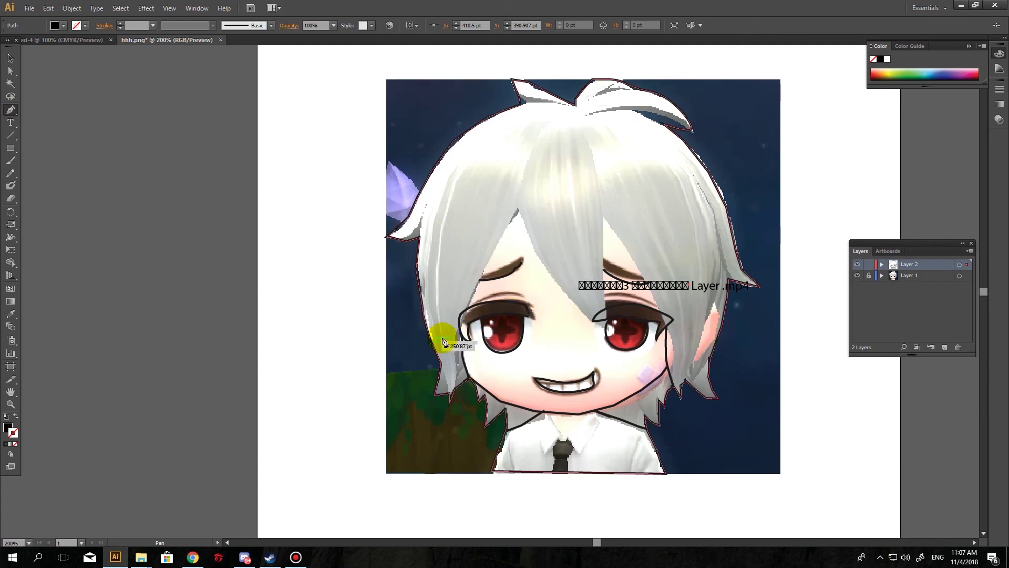
left_click(884, 308)
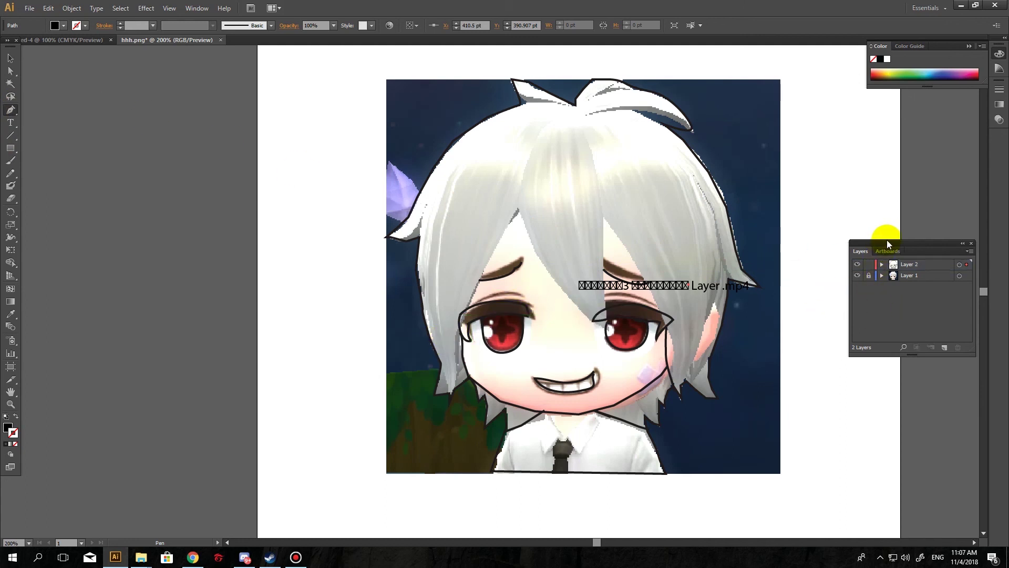
mouse_move(887, 243)
left_mouse_down()
mouse_move(822, 248)
mouse_move(842, 260)
left_mouse_up()
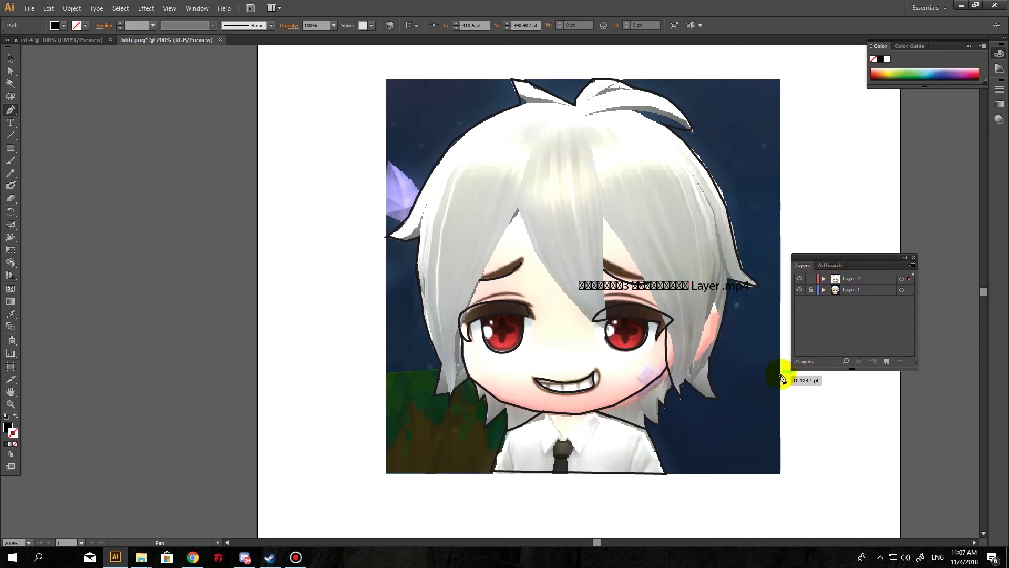